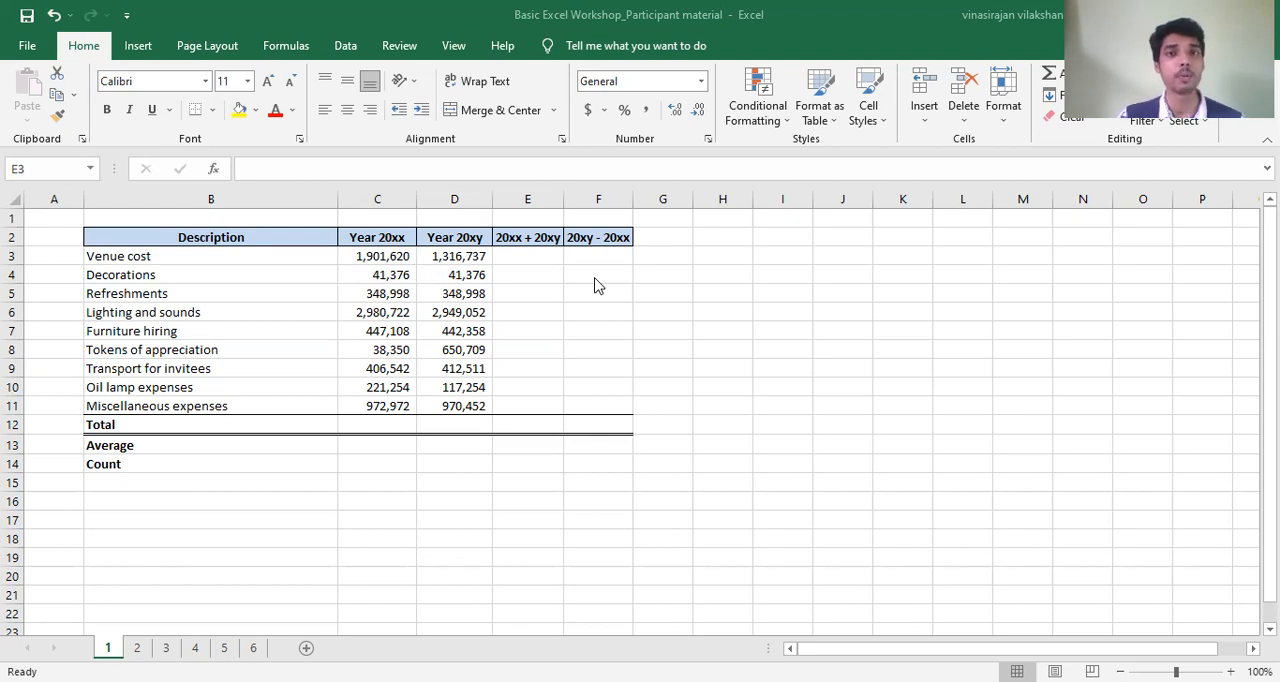
- Examine the Year 20xx column's expense figures from Venue cost down to Furniture hiring
click(385, 237)
click(385, 237)
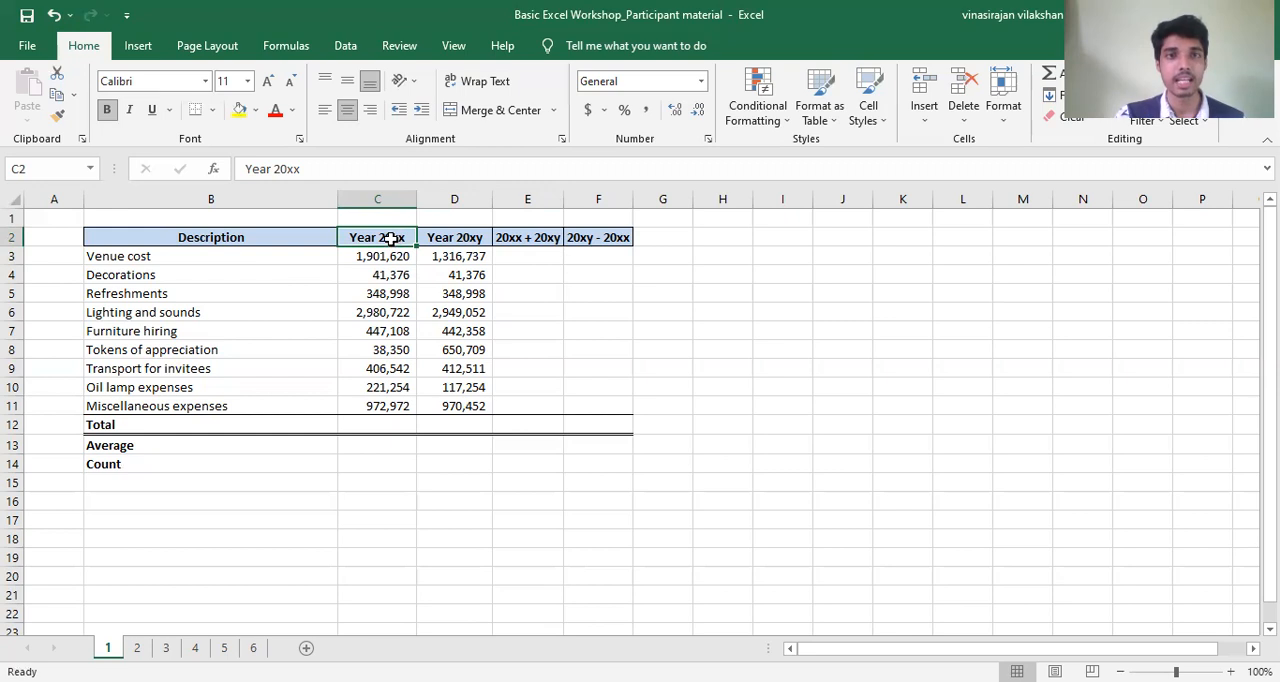
click(390, 256)
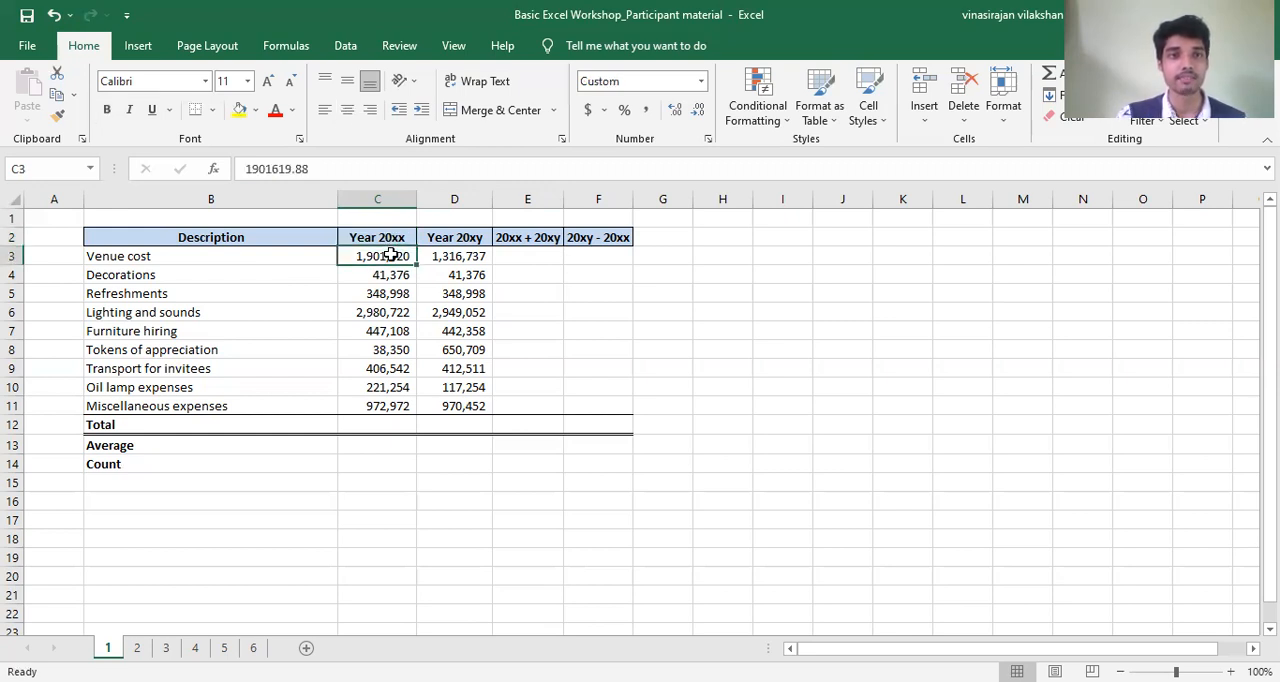
click(390, 275)
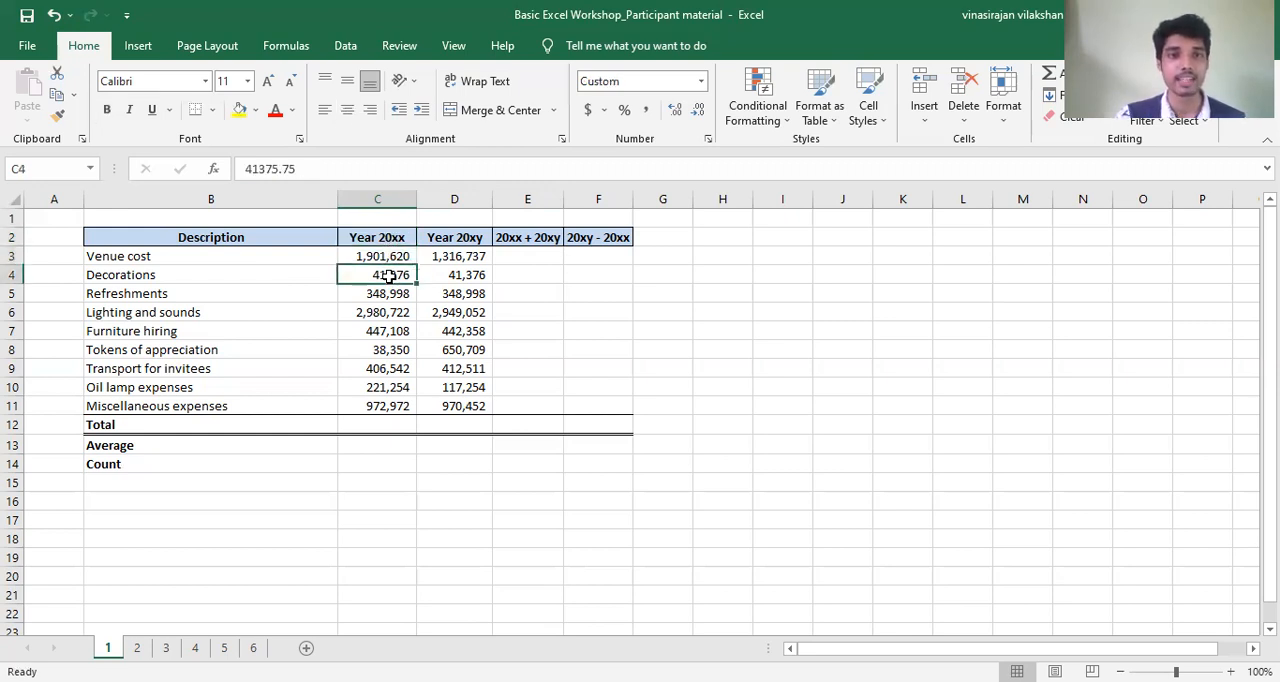
click(390, 294)
click(390, 312)
click(211, 307)
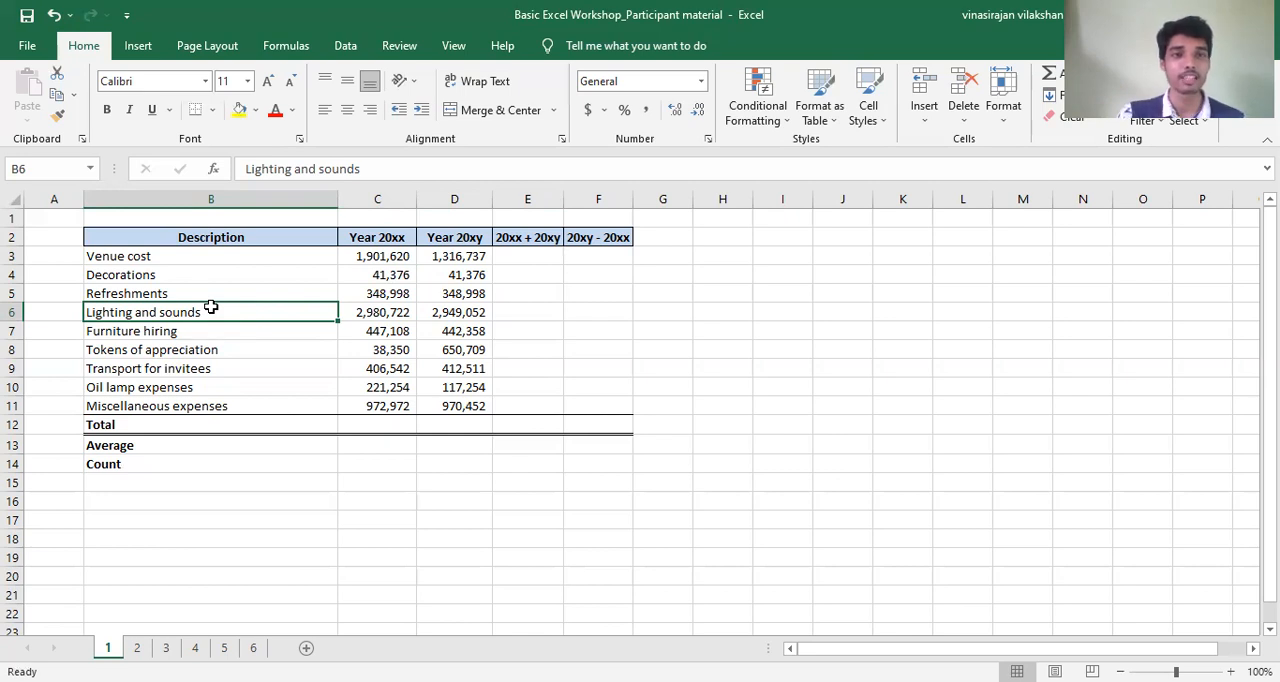
key(Right)
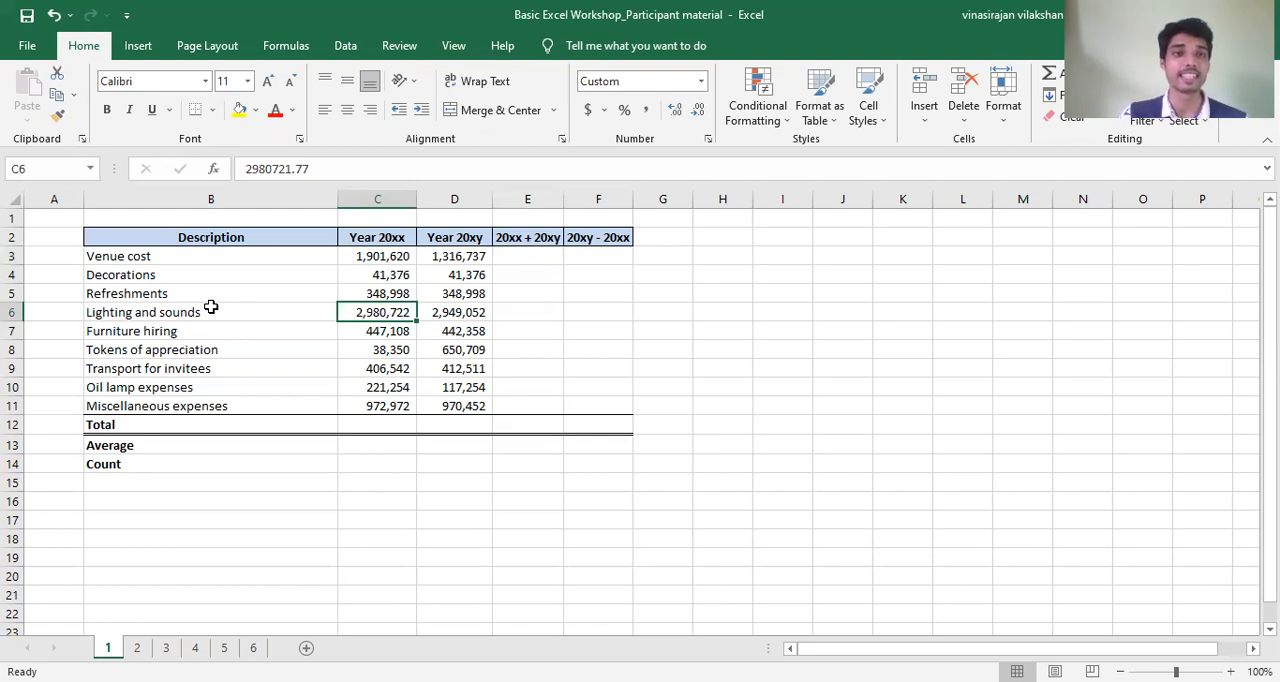
key(Down)
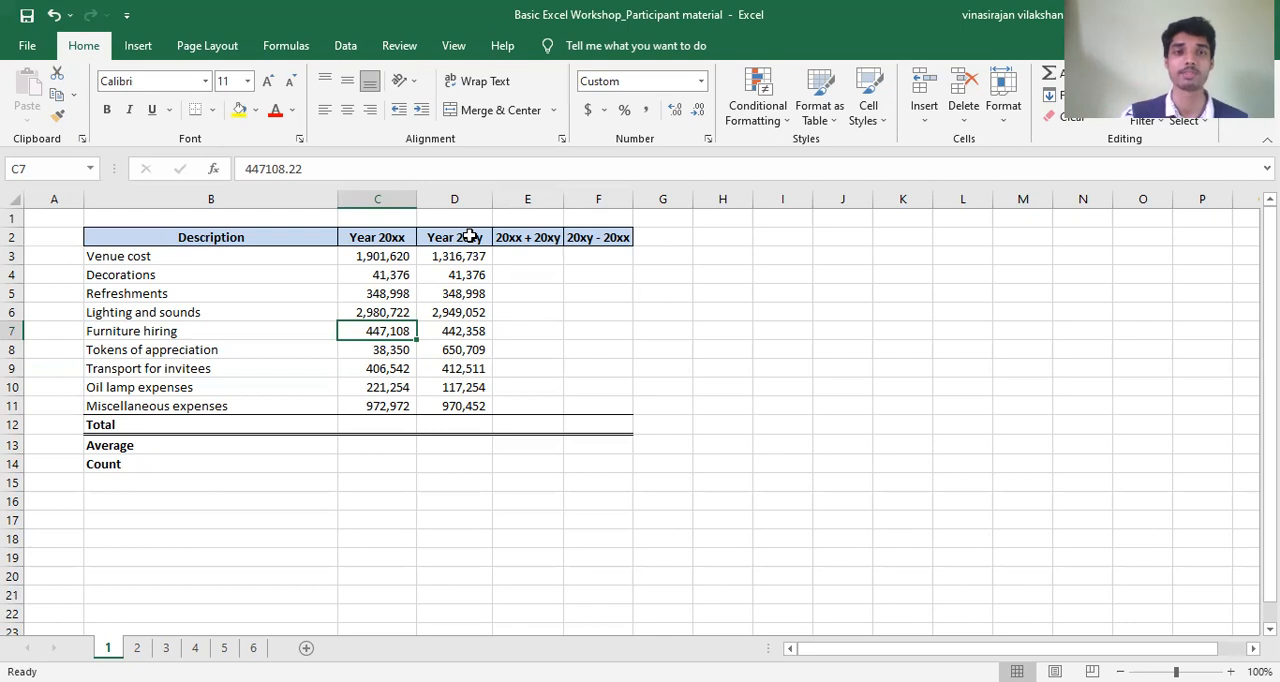
- Examine the Year 20xy column and the empty 20xx + 20xy and 20xy - 20xx columns of the expense table
click(380, 404)
key(Right)
key(Up)
key(Up)
key(Up)
key(Up)
key(Up)
key(Up)
key(Up)
key(Up)
key(Up)
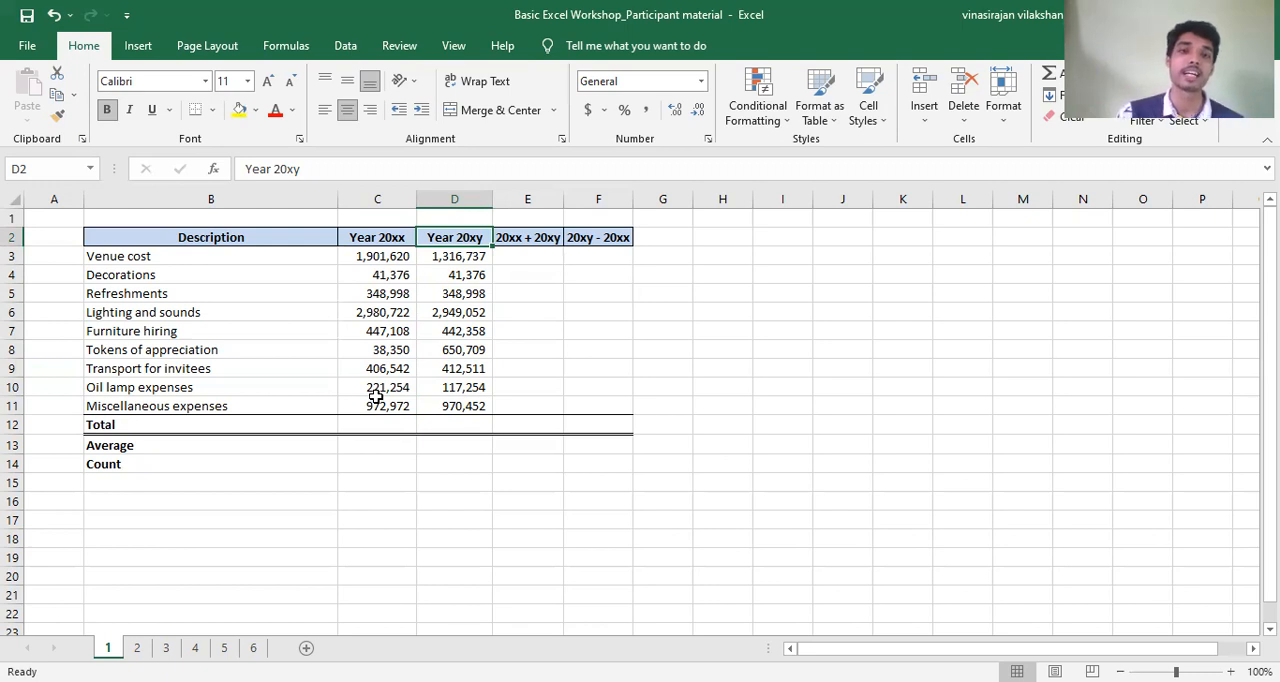
key(Right)
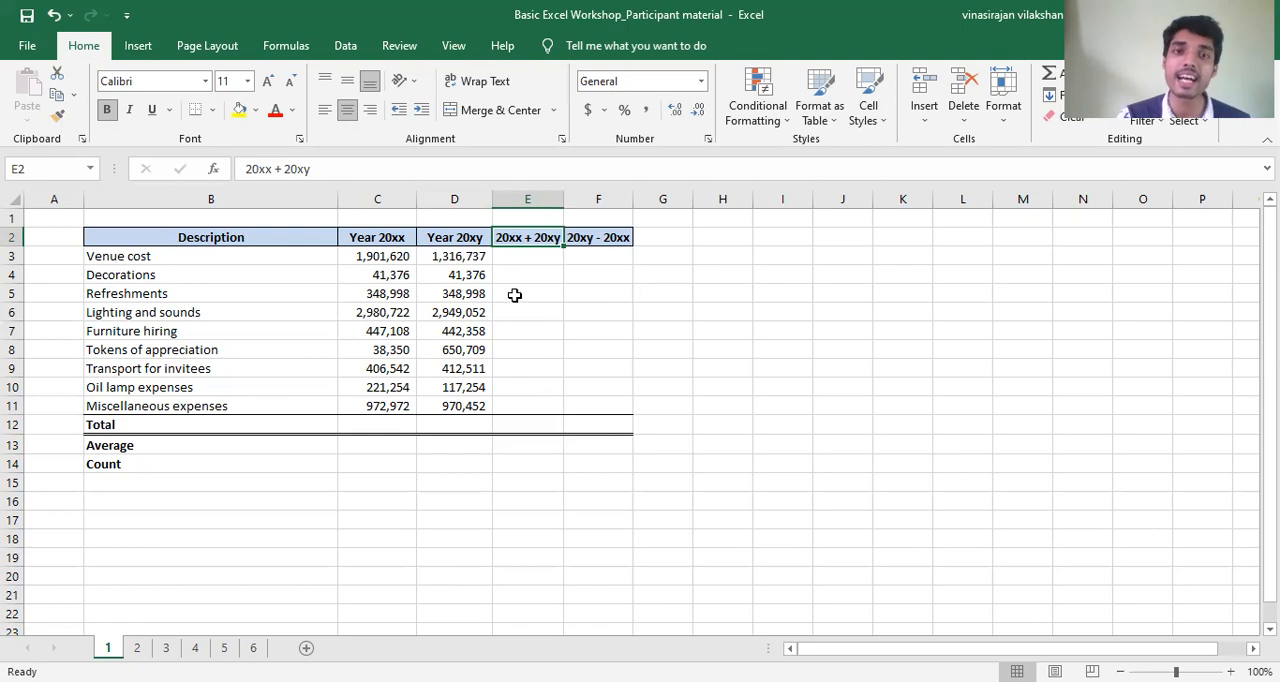
click(518, 256)
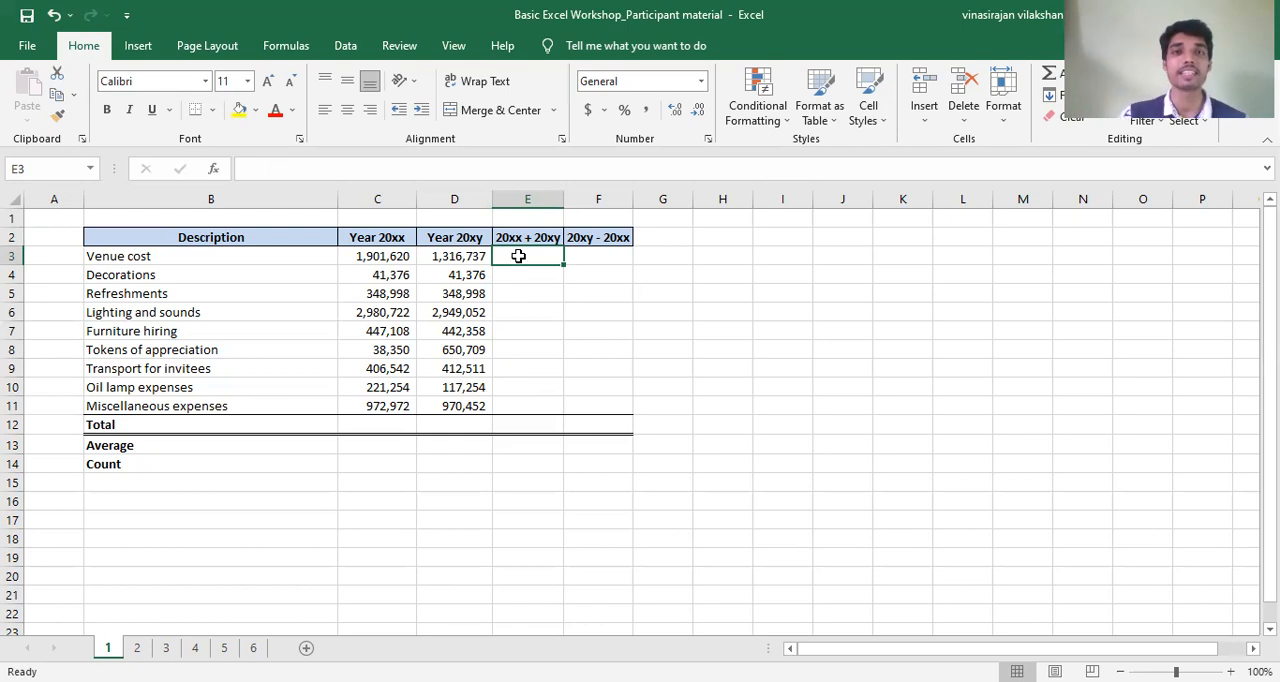
click(578, 254)
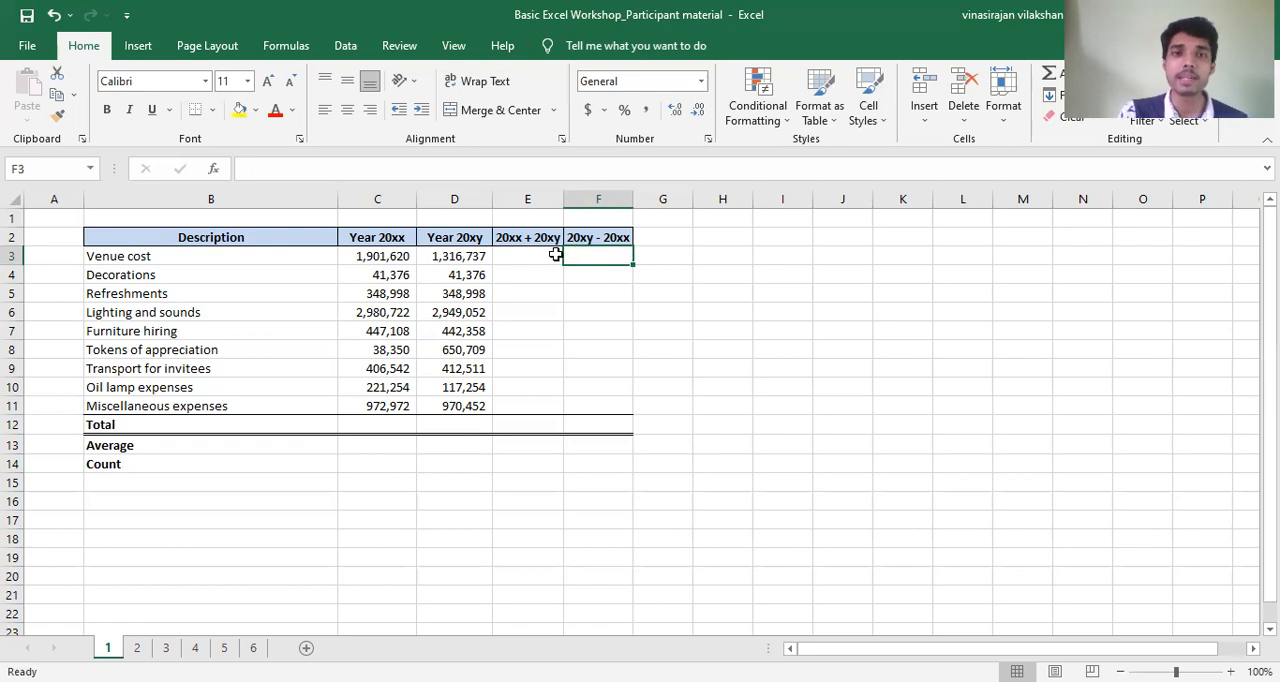
- Enter the formula =C3+D3 in cell E3 to add both years' Venue cost
click(537, 251)
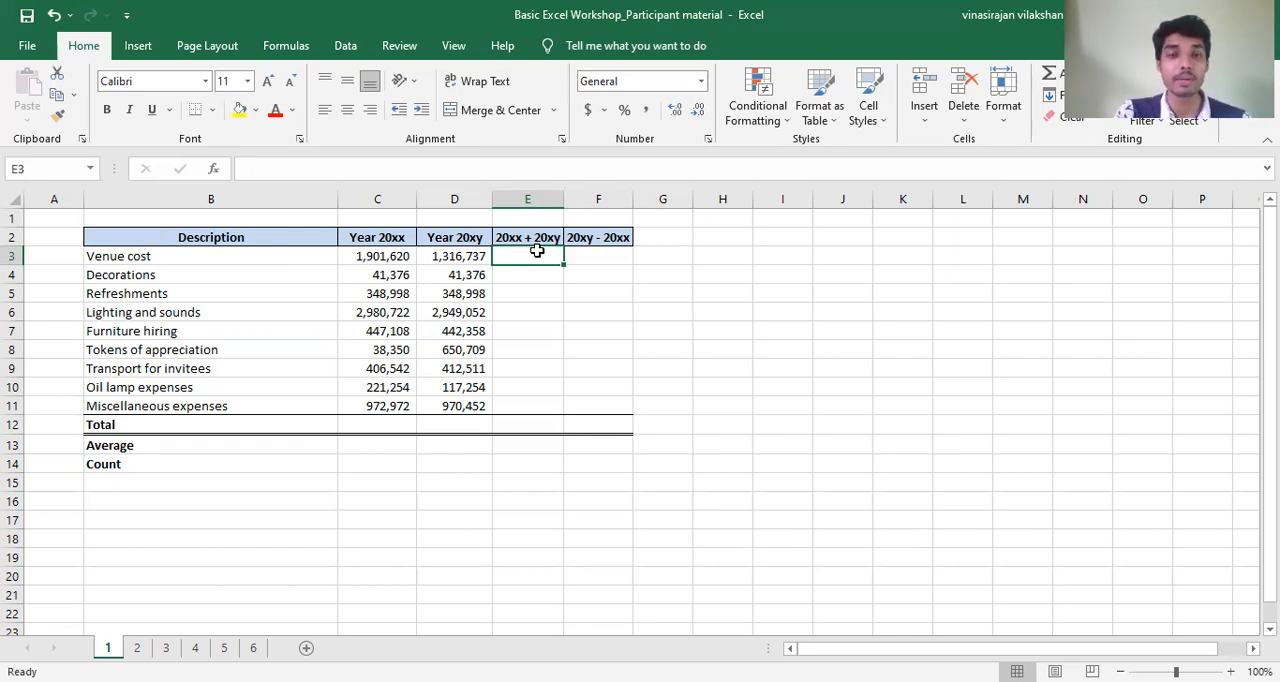
text(=)
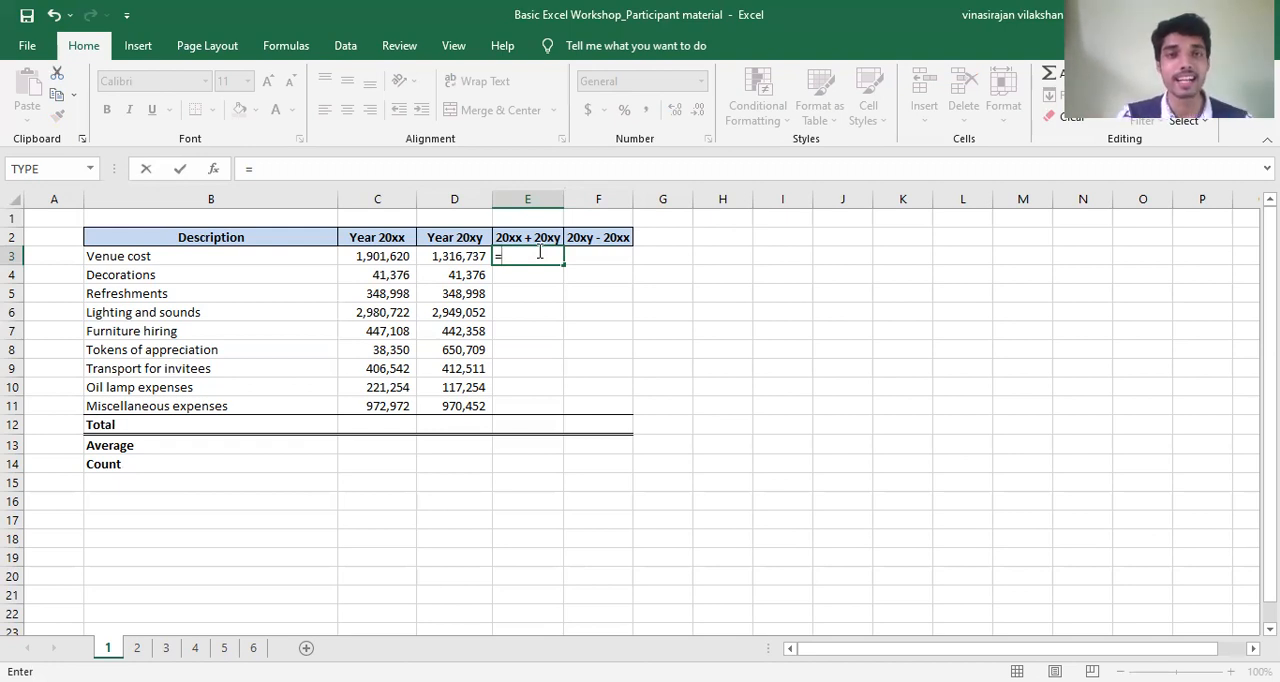
click(398, 256)
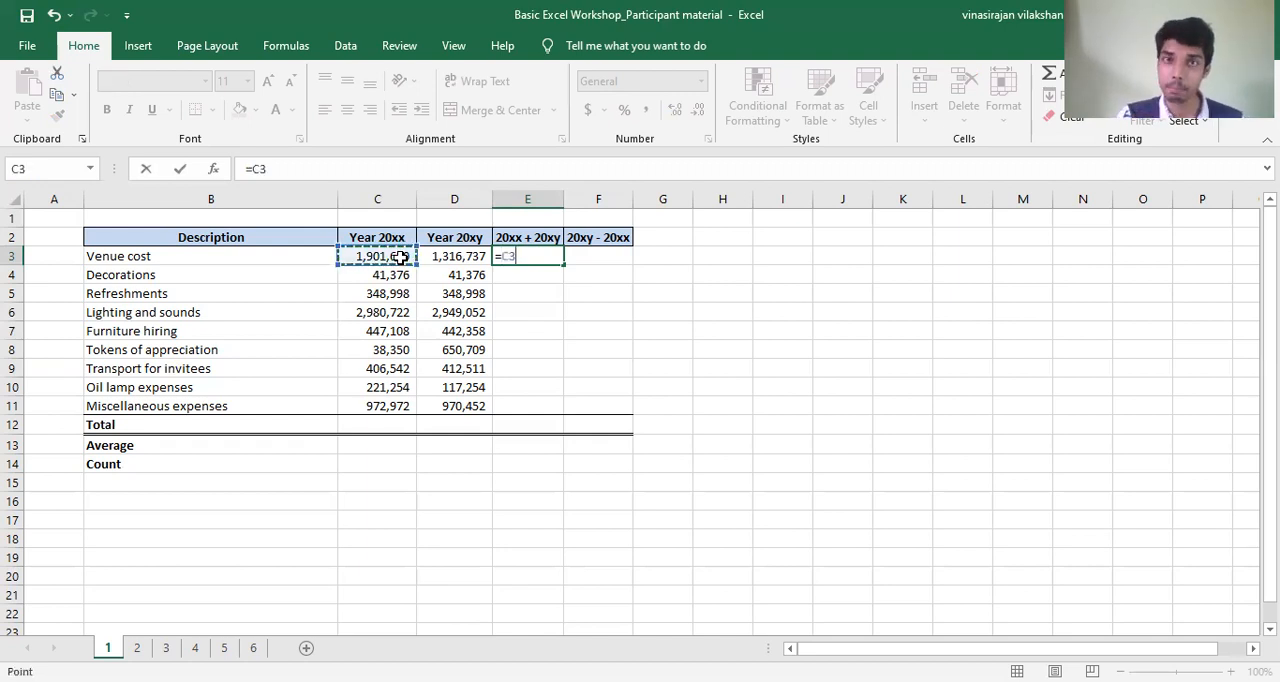
text(+)
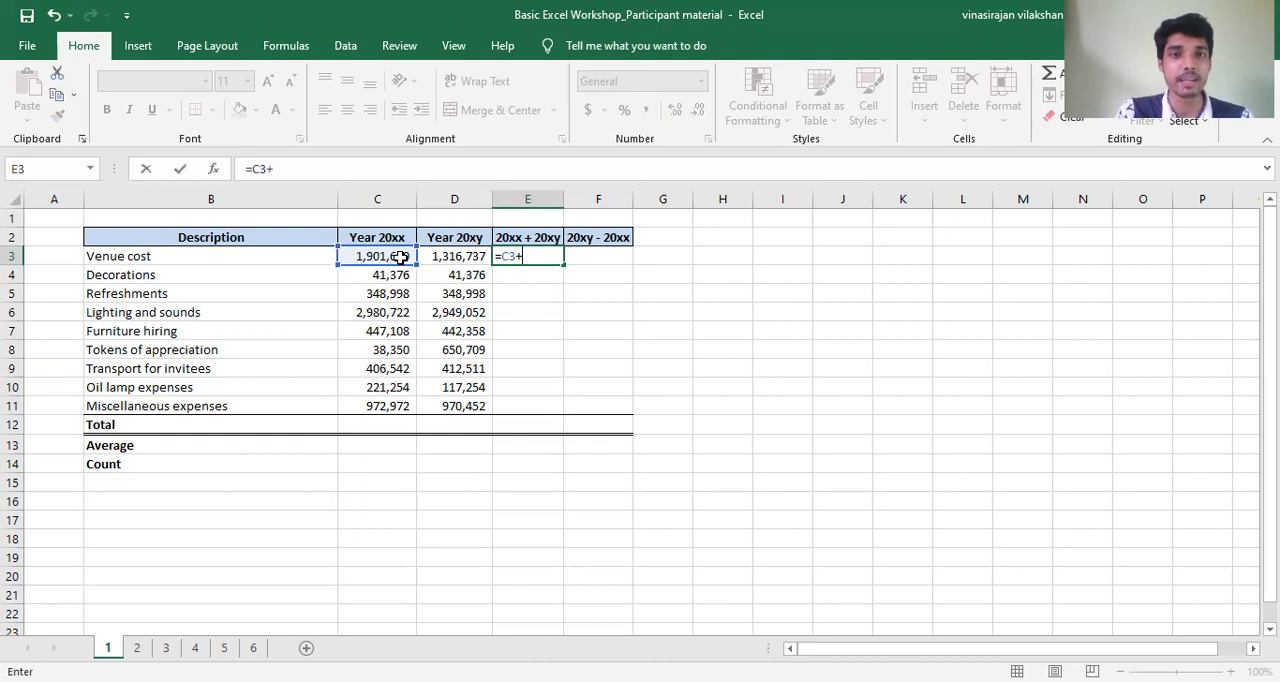
click(433, 257)
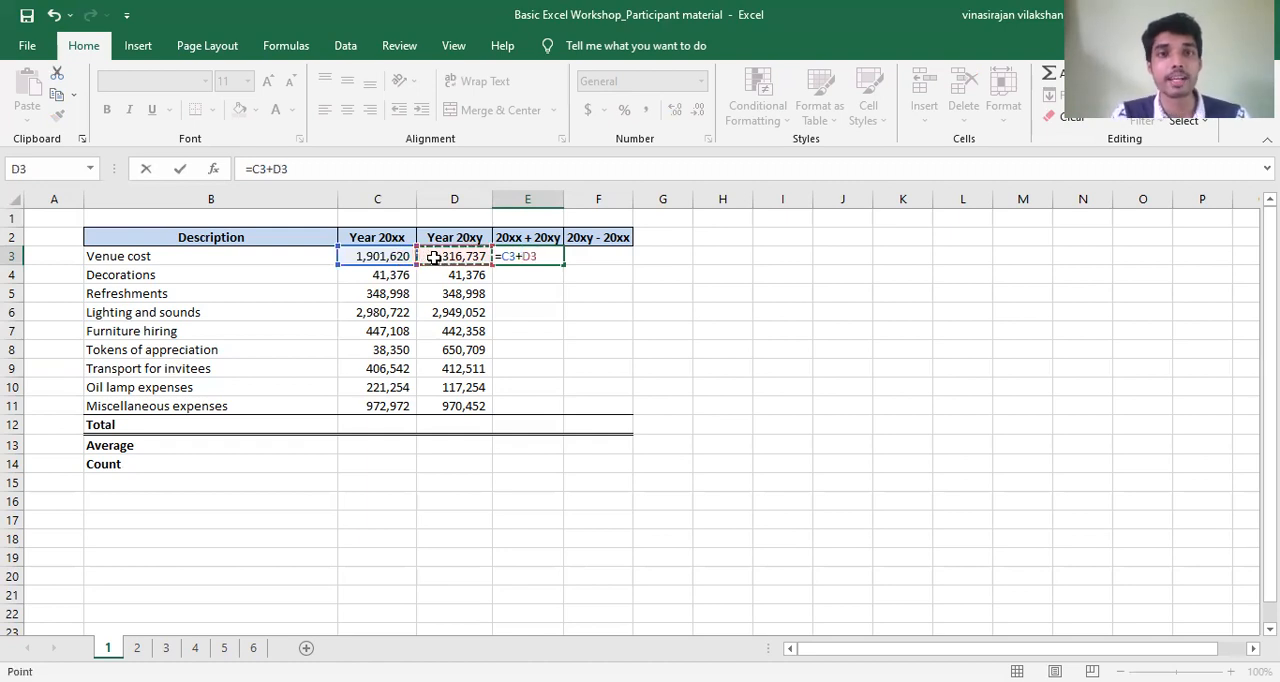
key(Return)
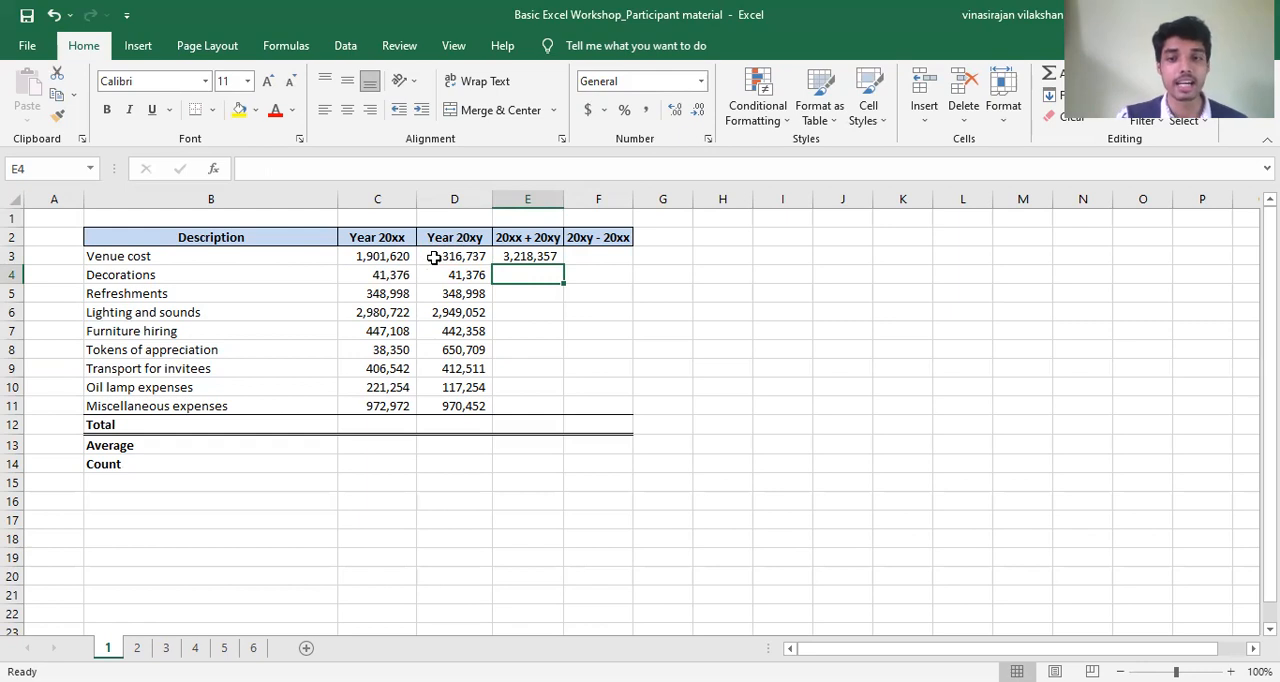
- Enter the formula =C4+D4 in cell E4 to add both years' Decorations cost
text(=)
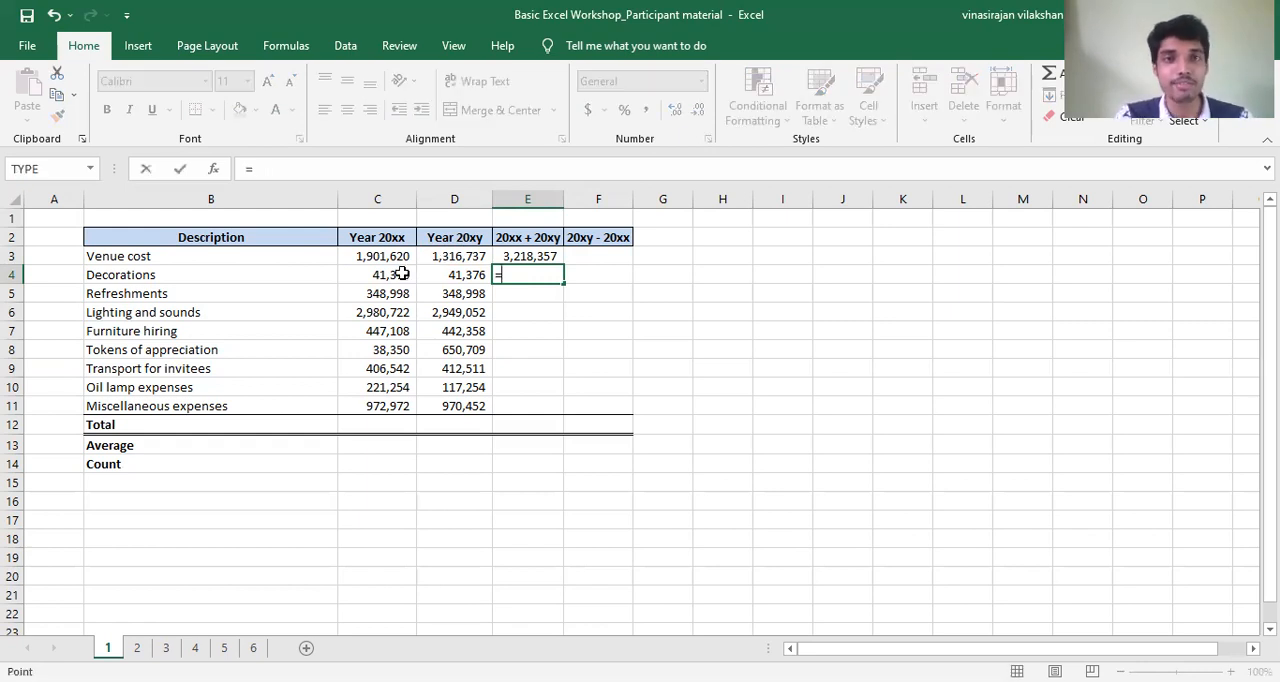
click(400, 274)
text(+)
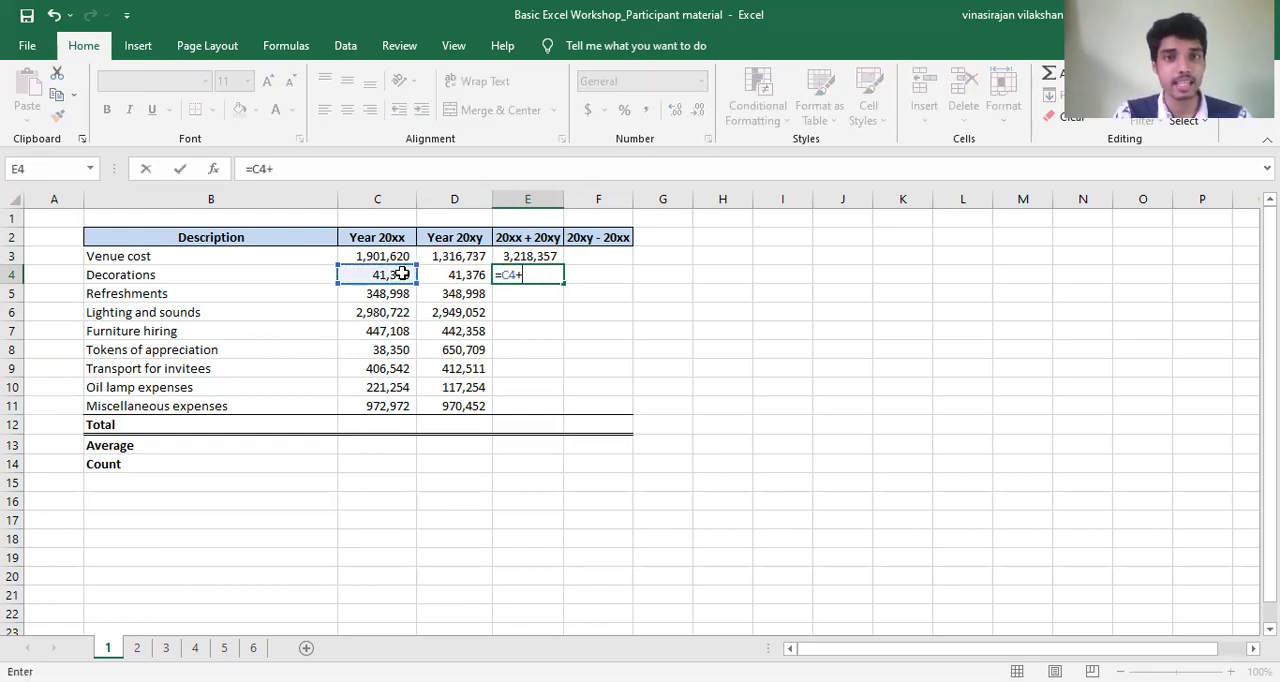
click(455, 274)
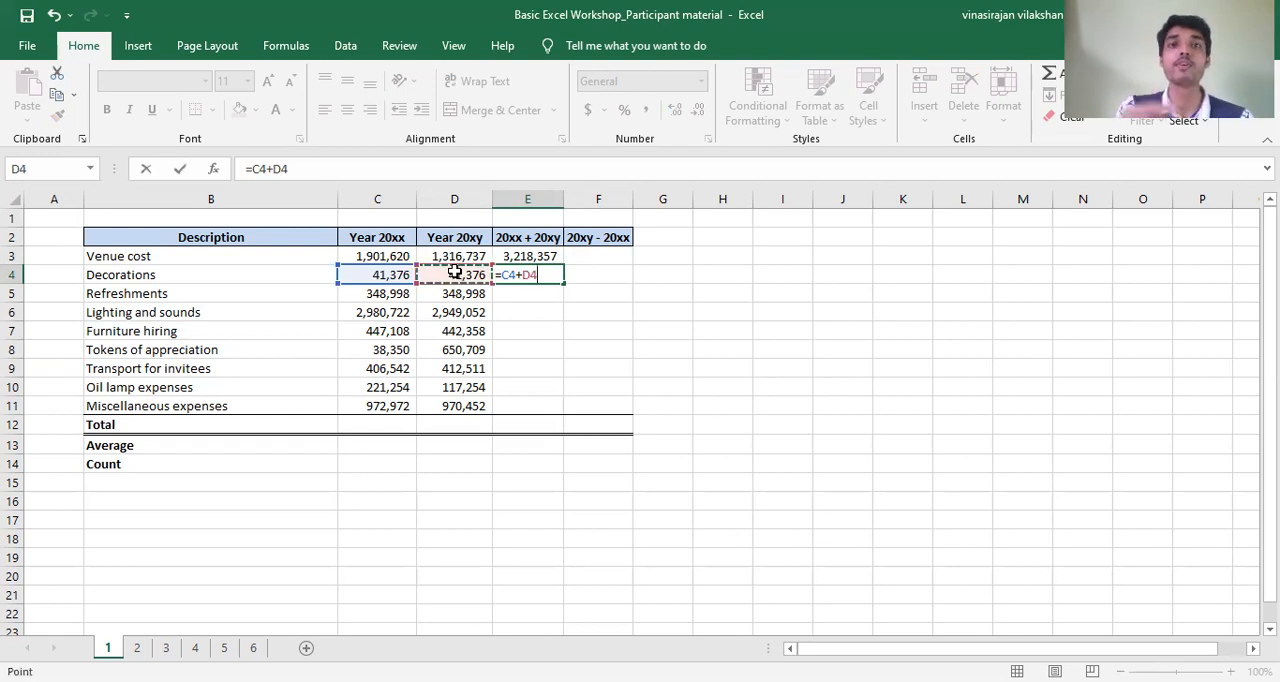
key(Return)
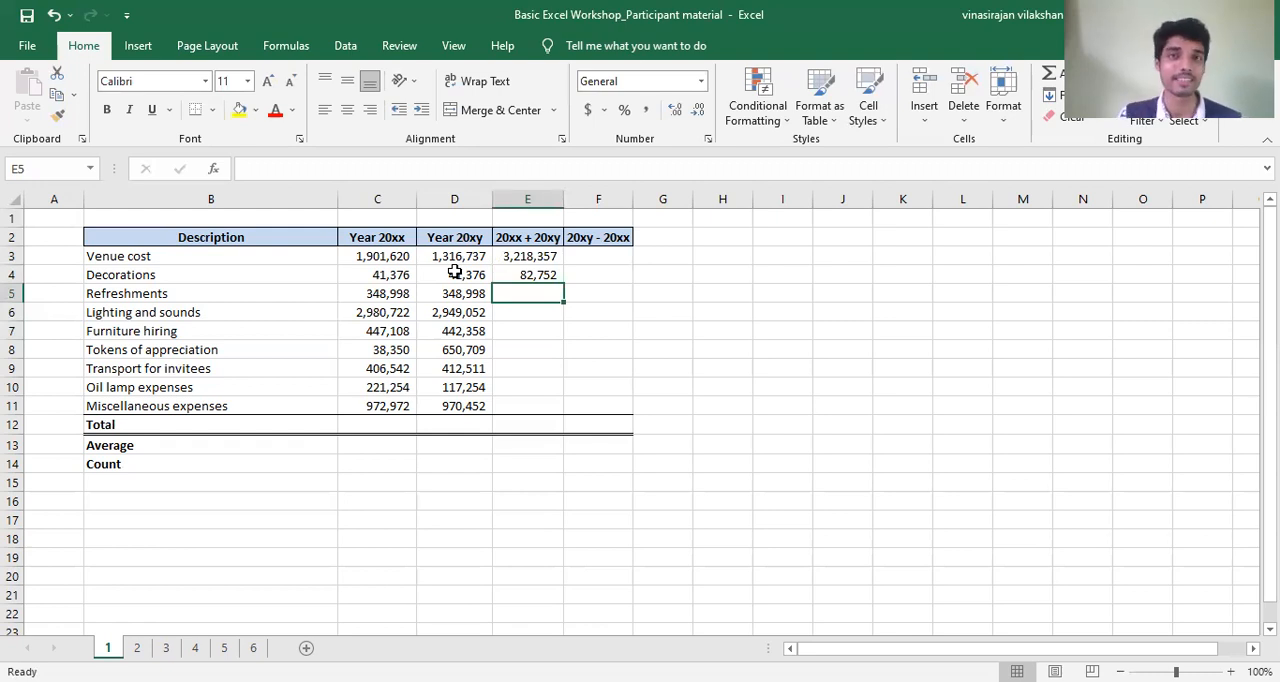
- Examine the rows of the 20xx + 20xy column that still need a sum, from Refreshments to Tokens of appreciation
click(532, 275)
click(554, 292)
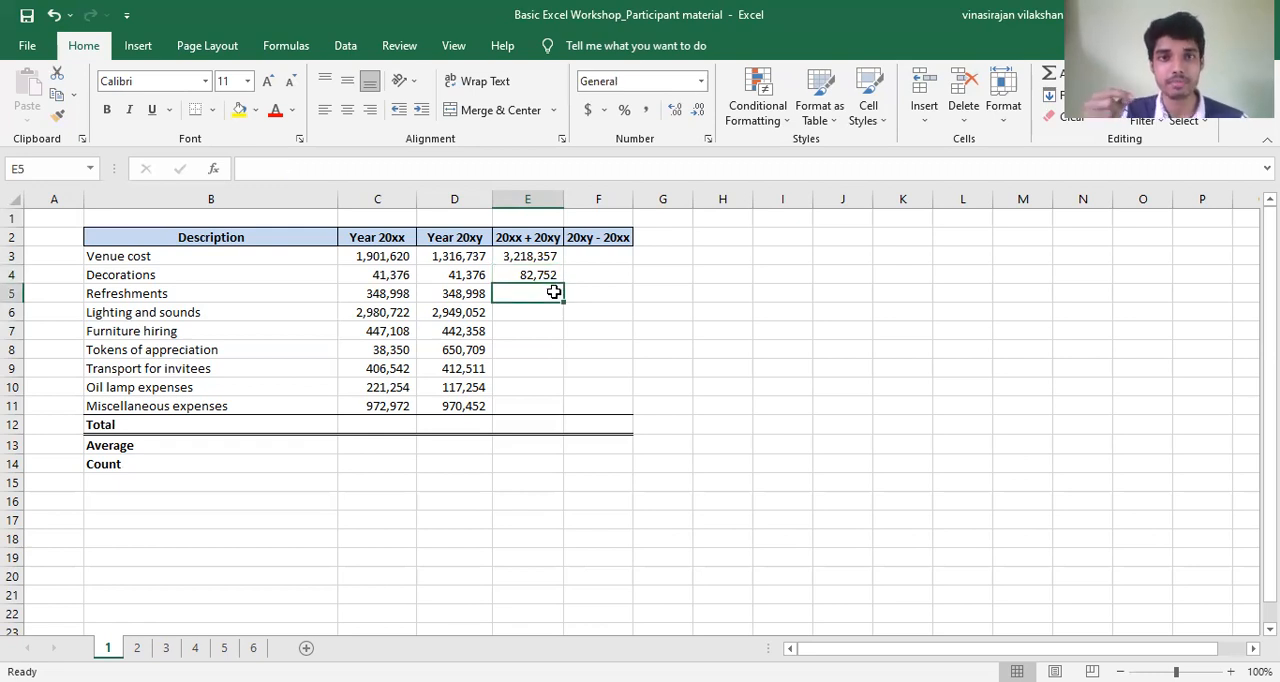
click(462, 296)
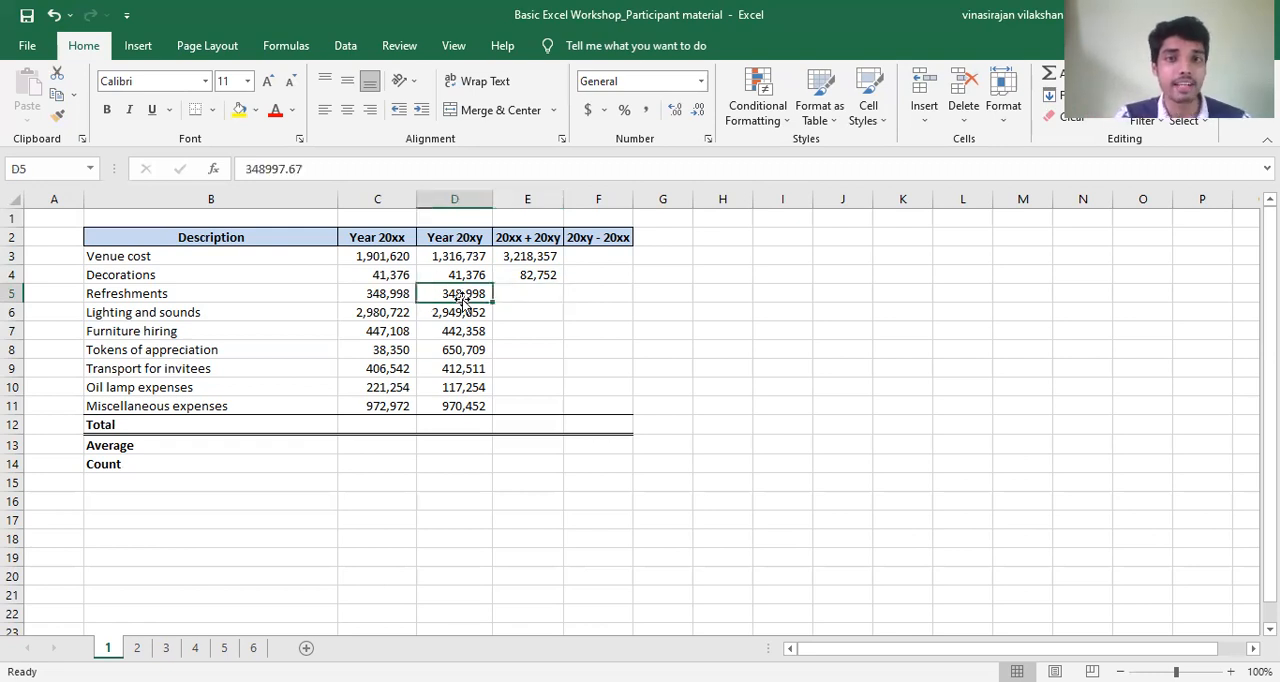
click(524, 295)
click(528, 309)
click(535, 332)
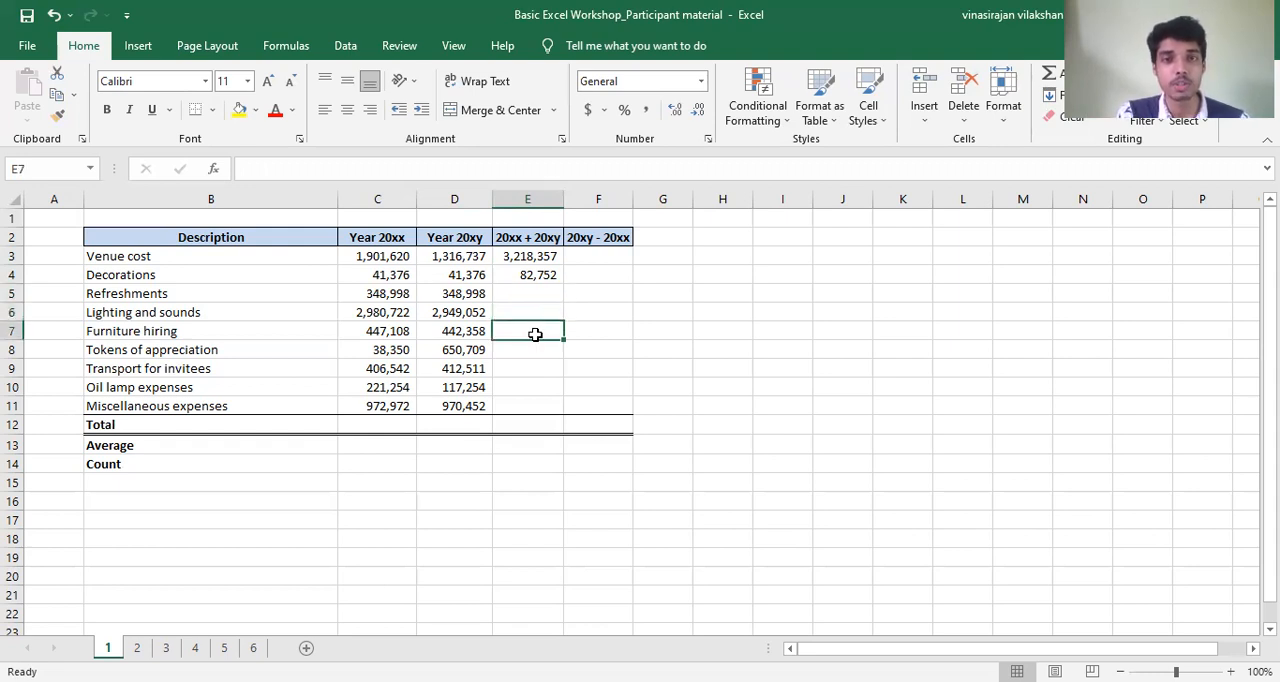
click(537, 344)
click(537, 293)
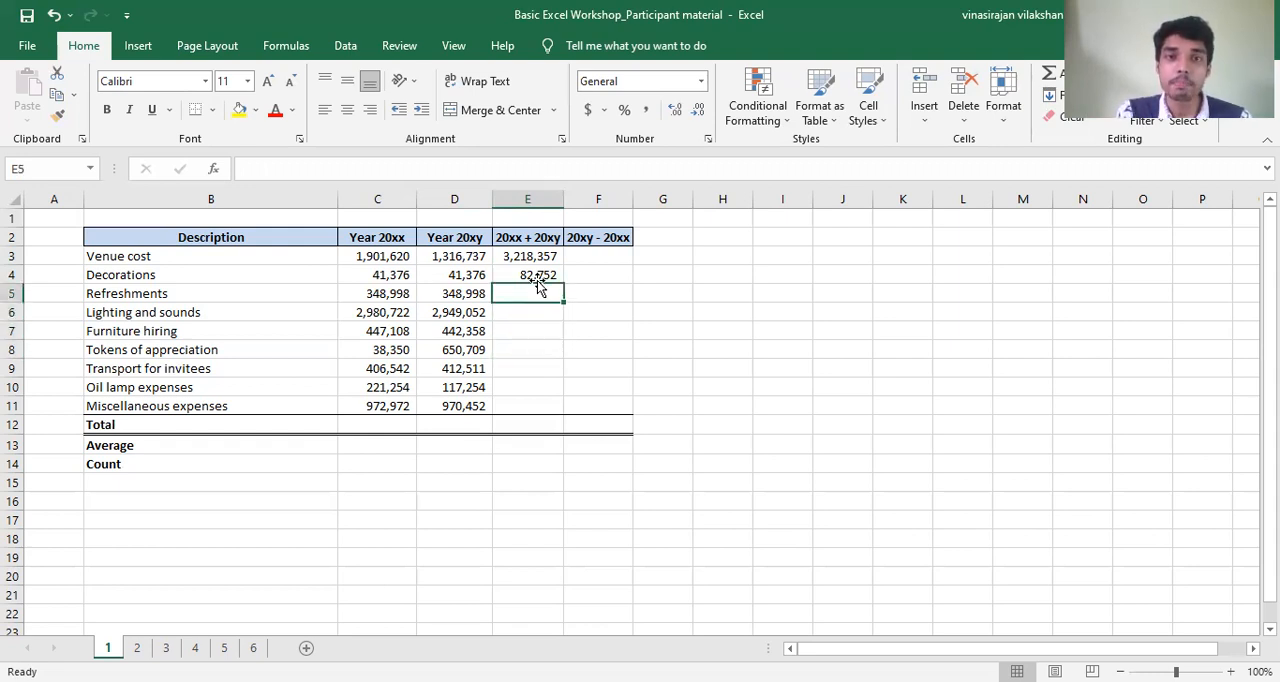
- Fill the Decorations sum formula from E4 down to E11 and check the copied formula in E5
click(537, 275)
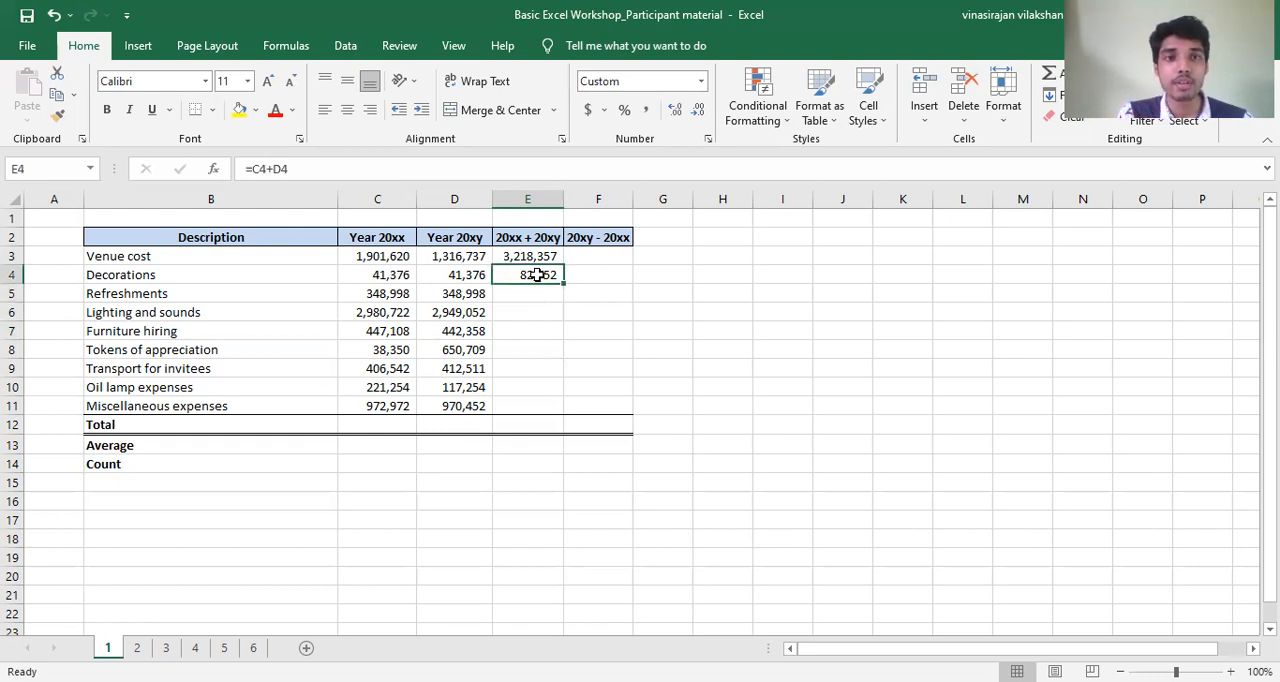
click(402, 272)
click(455, 270)
click(527, 276)
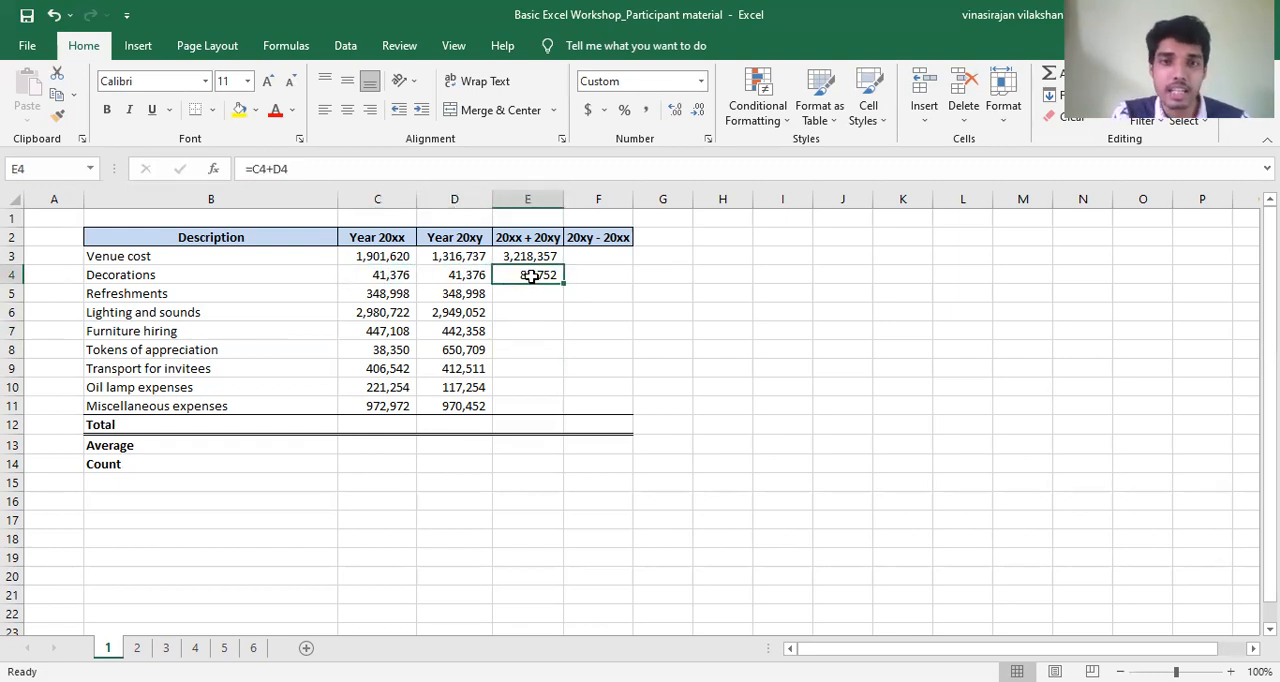
mouse_move(563, 284)
mouse_down()
mouse_move(543, 276)
mouse_move(563, 278)
mouse_move(565, 308)
mouse_move(543, 503)
mouse_move(527, 409)
mouse_up()
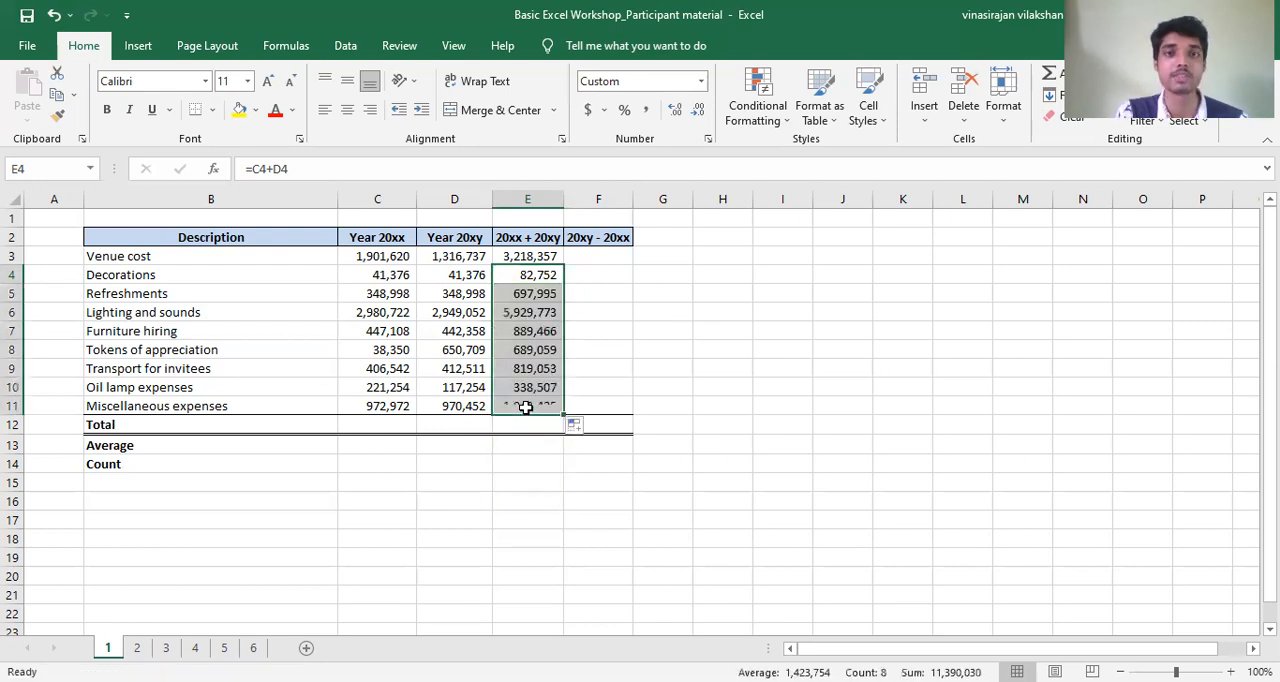
click(546, 292)
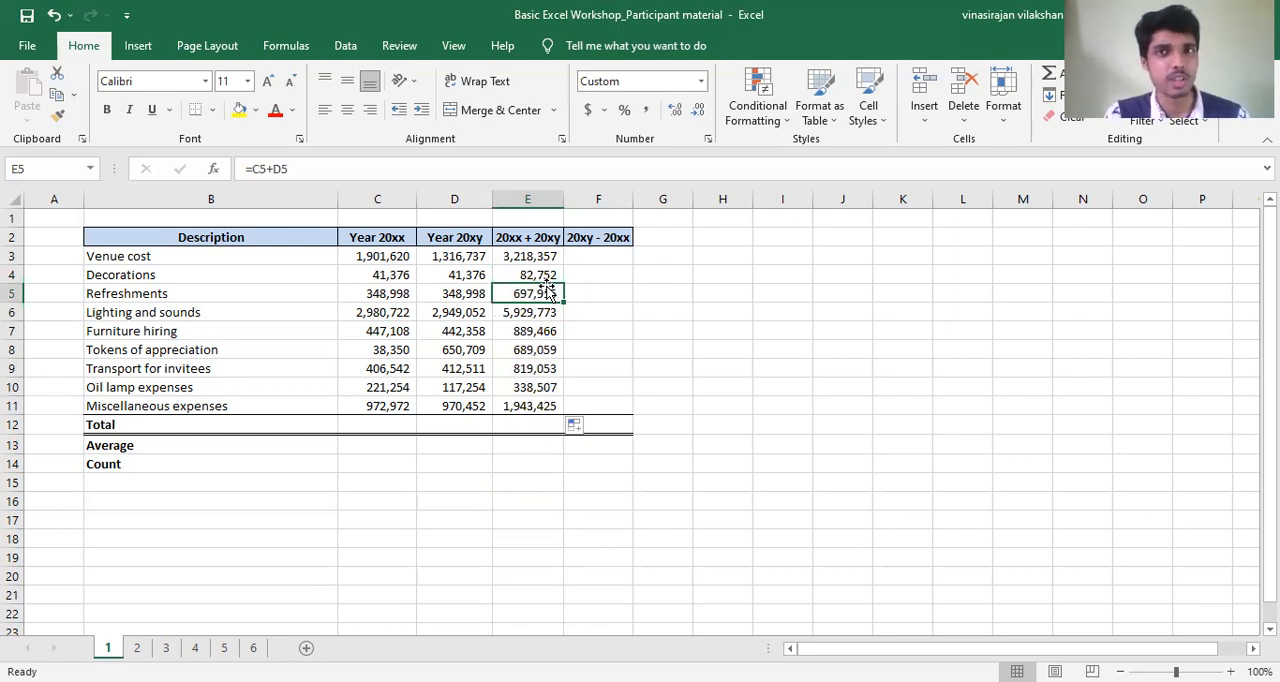
click(541, 274)
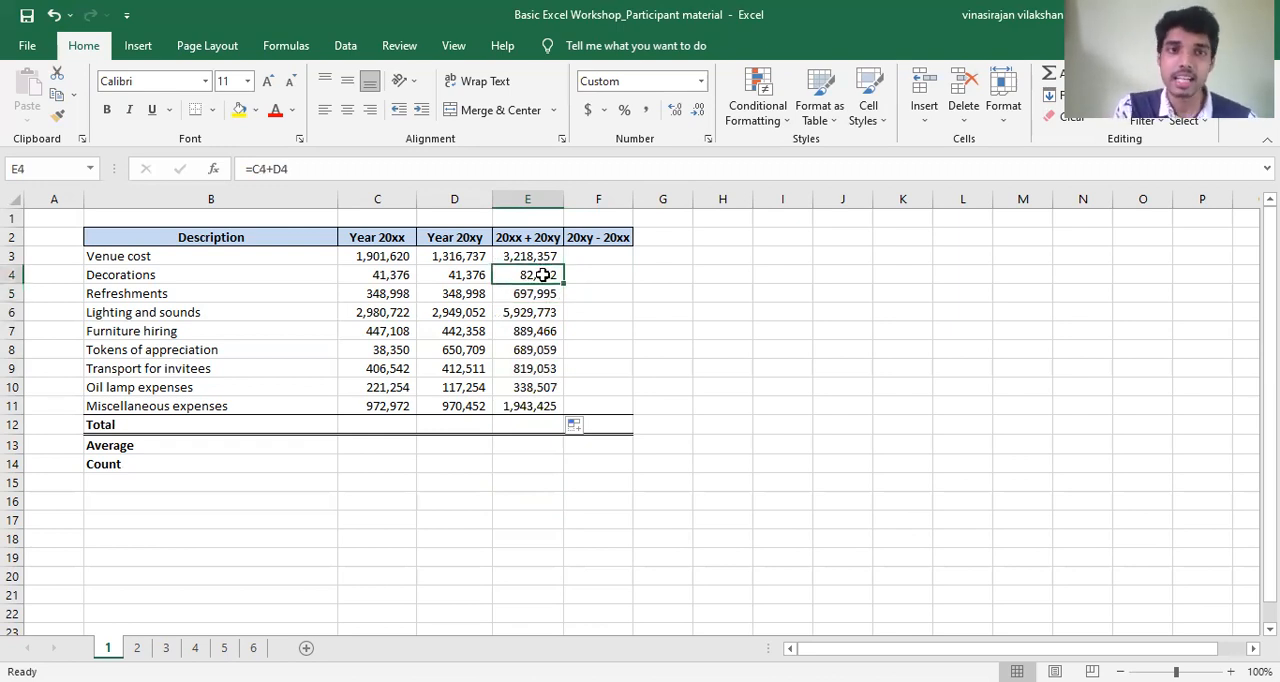
- Enter 5 in cell I4 and fill it down to I7 as a fill-handle example with a number
click(808, 270)
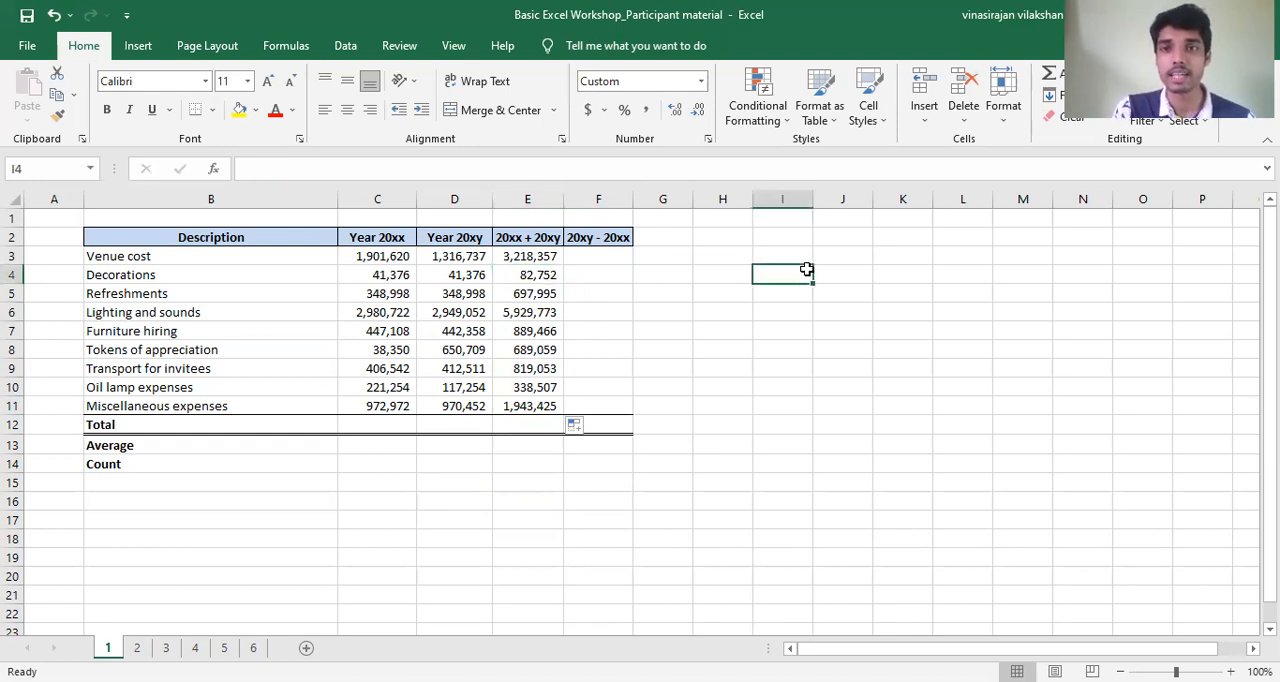
text(5)
click(828, 271)
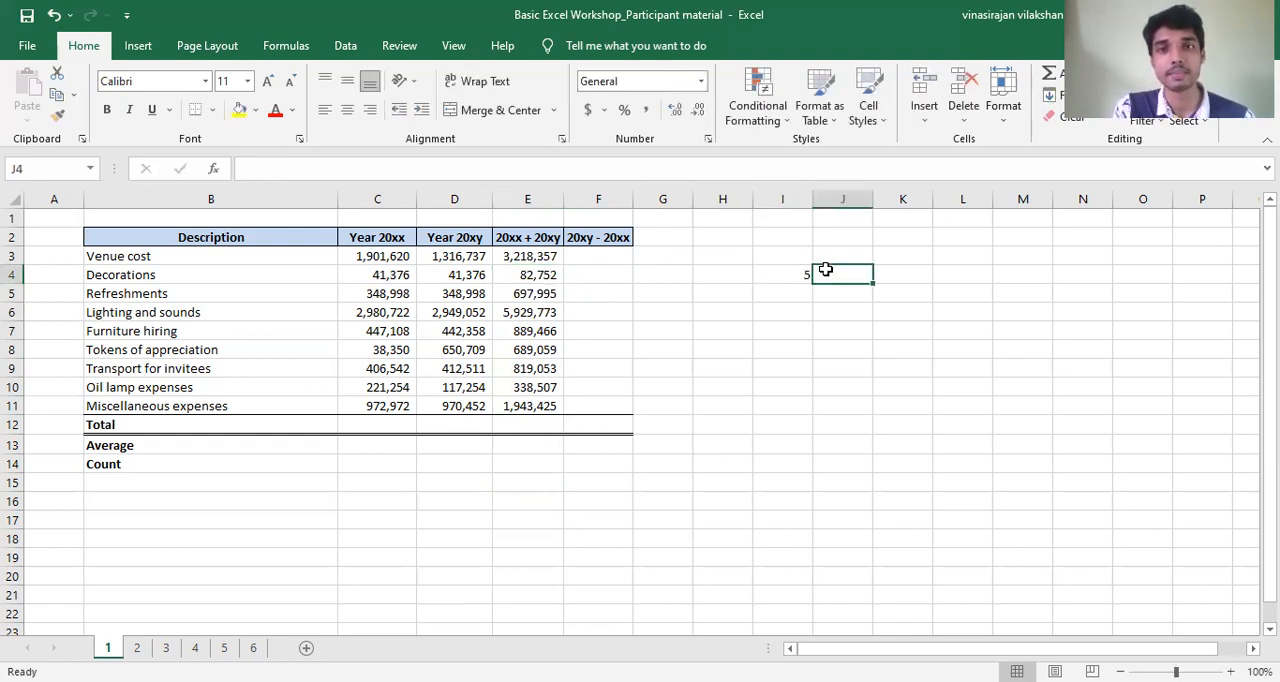
click(786, 274)
drag(812, 284, 814, 340)
click(802, 289)
key(Down)
key(Down)
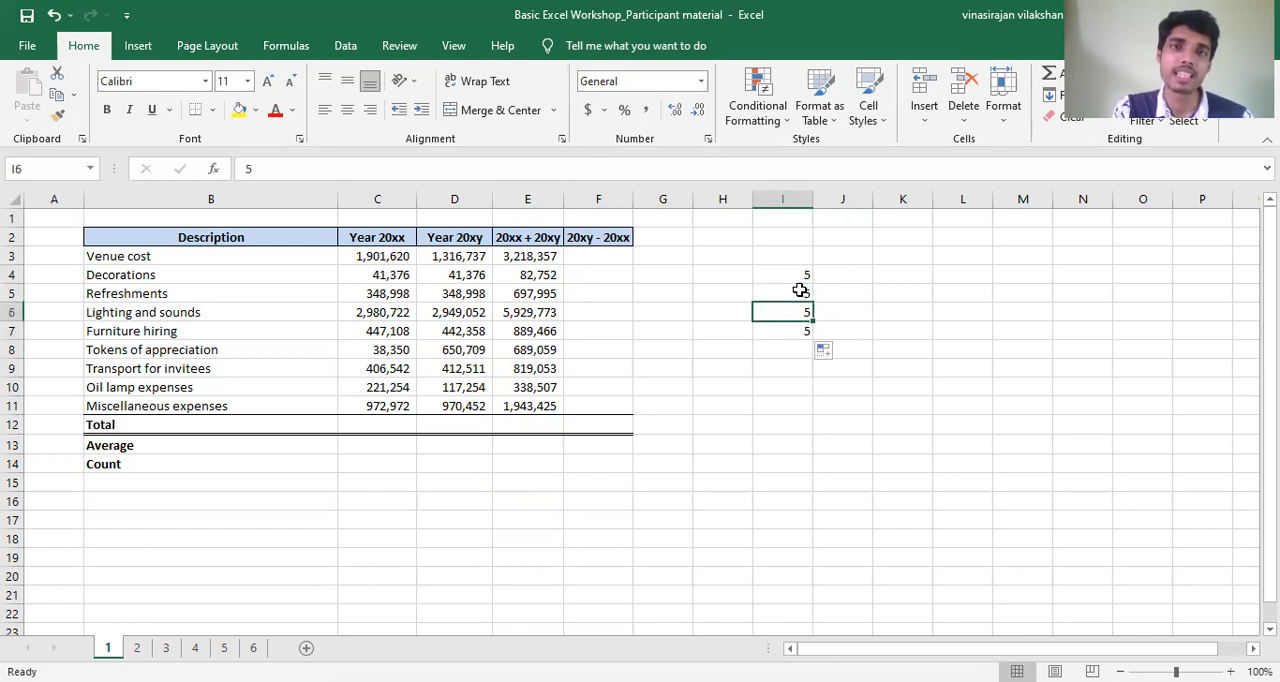
- Enter the text viru in cell J4 and fill it down to J7 and across to L4 as fill-handle examples
click(816, 276)
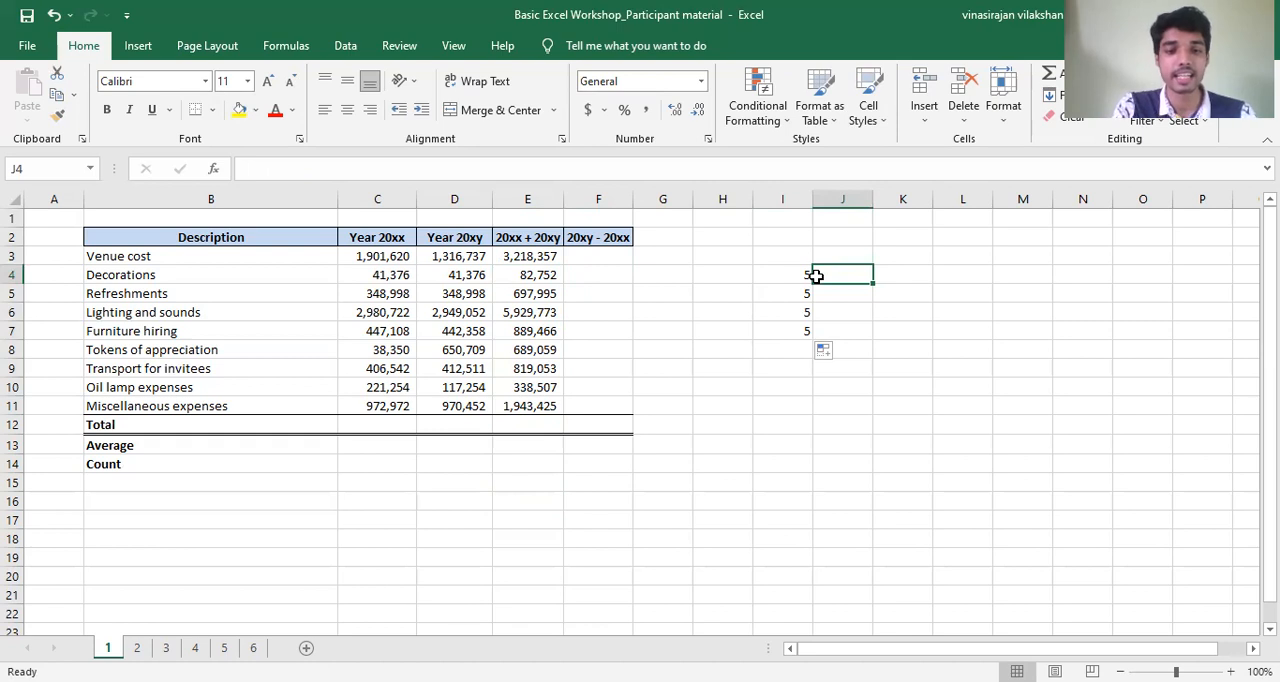
text(viru)
key(Return)
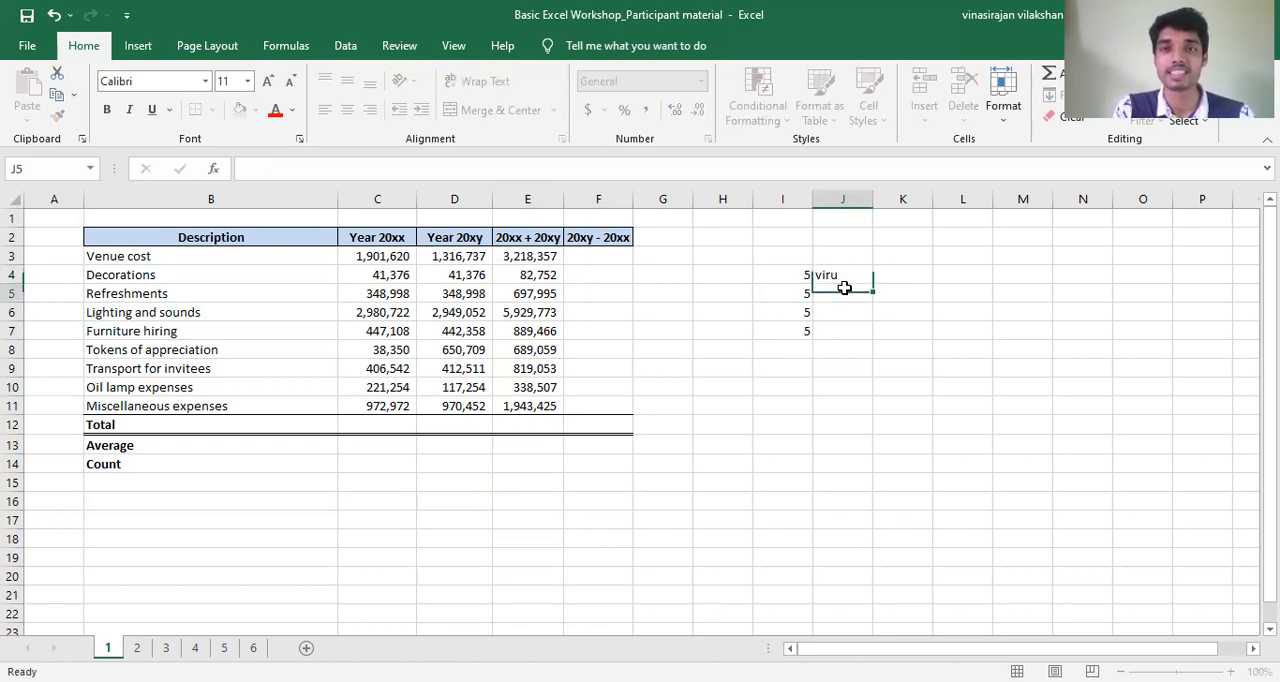
click(851, 275)
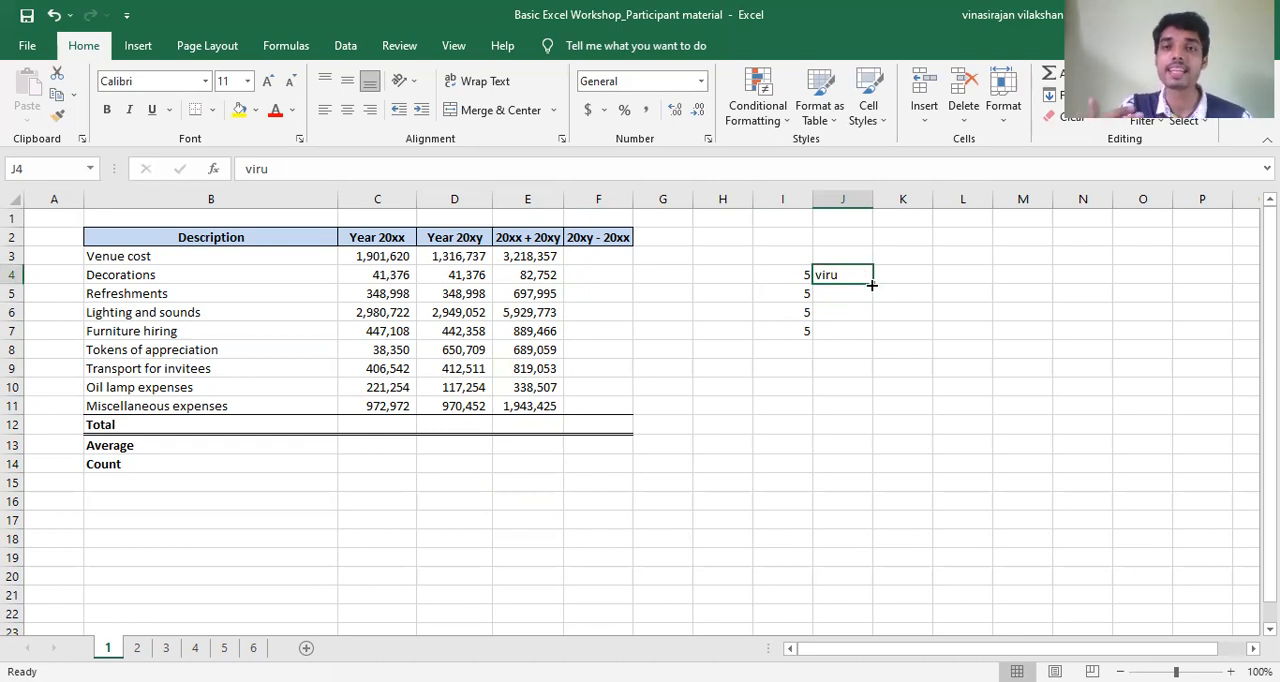
drag(871, 286, 872, 339)
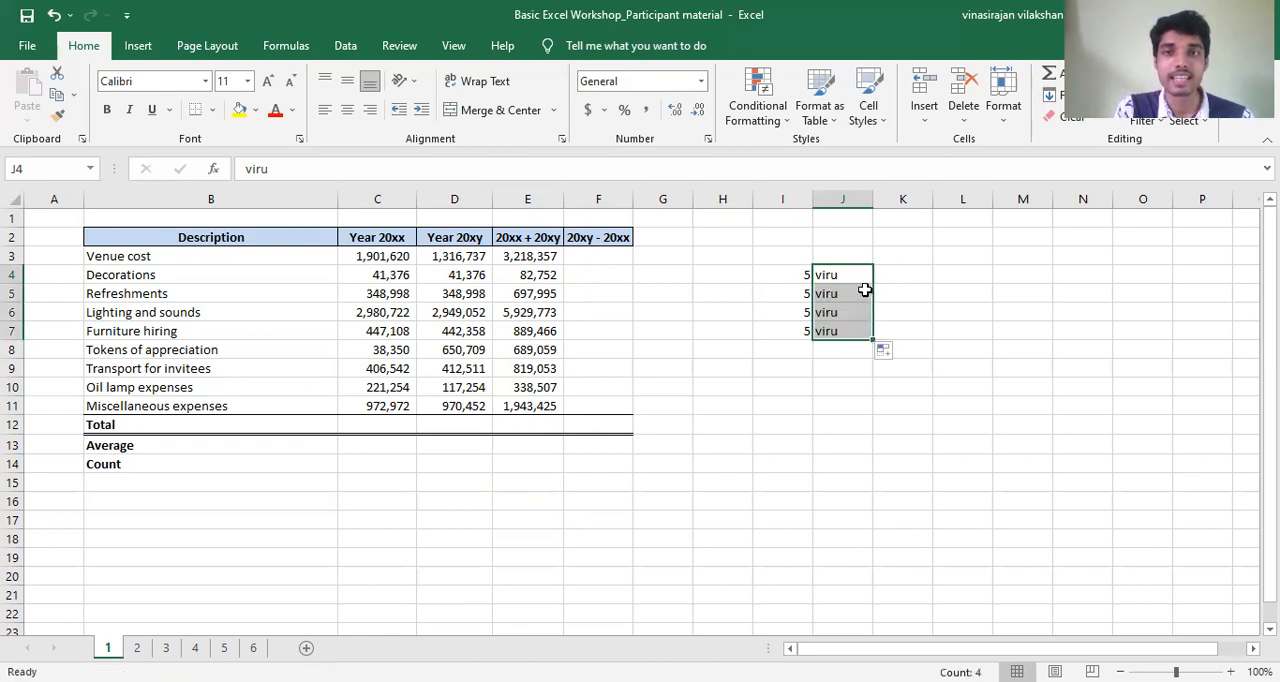
click(859, 280)
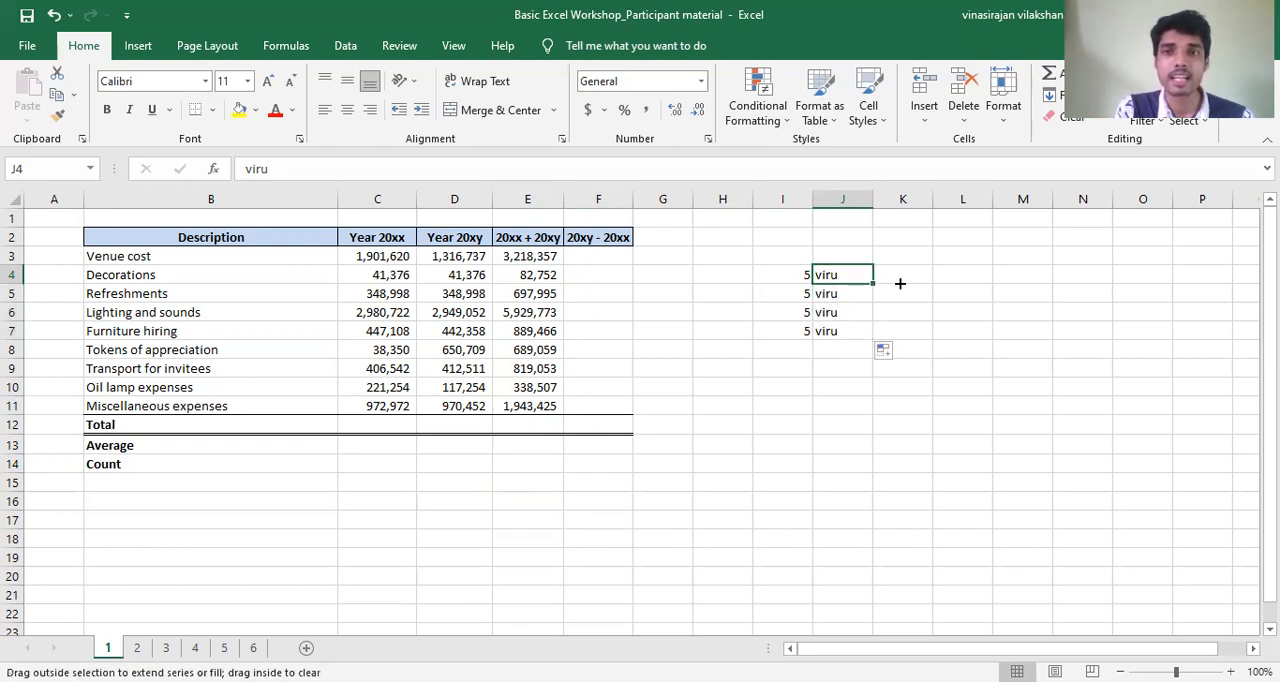
drag(995, 287, 1008, 288)
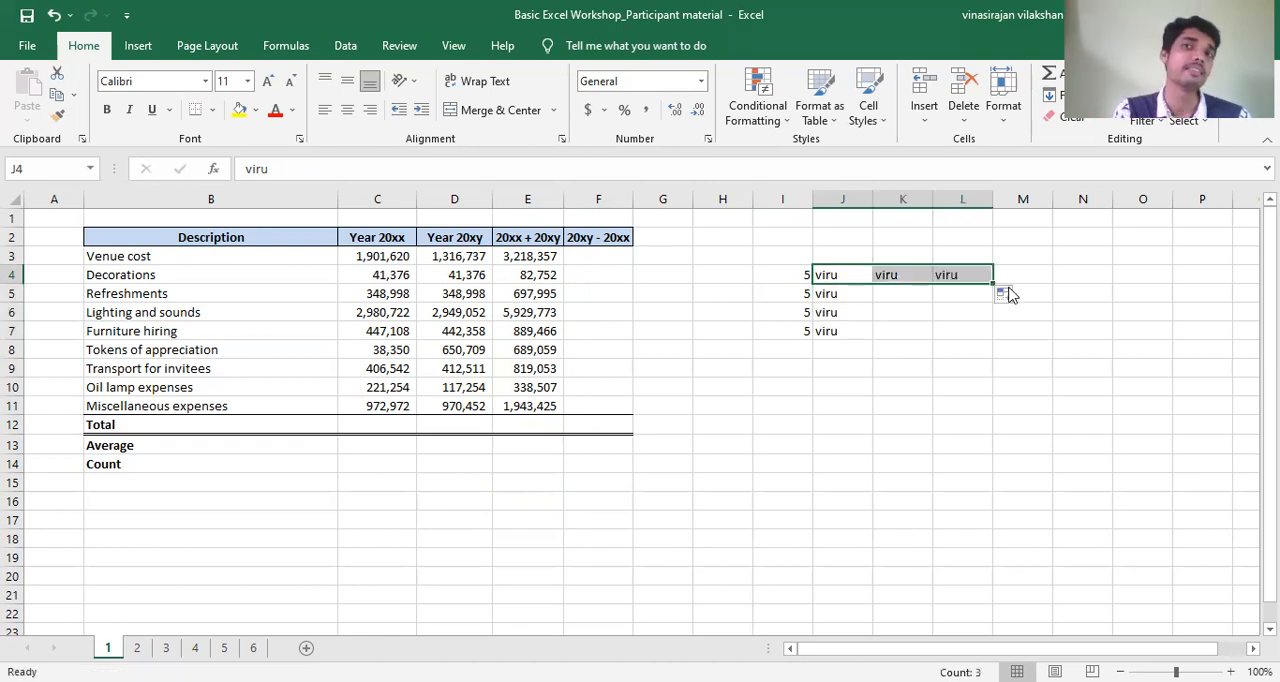
- Fill the Decorations sum formula from E4 into E5 again and compare the cell references in both formulas
click(537, 279)
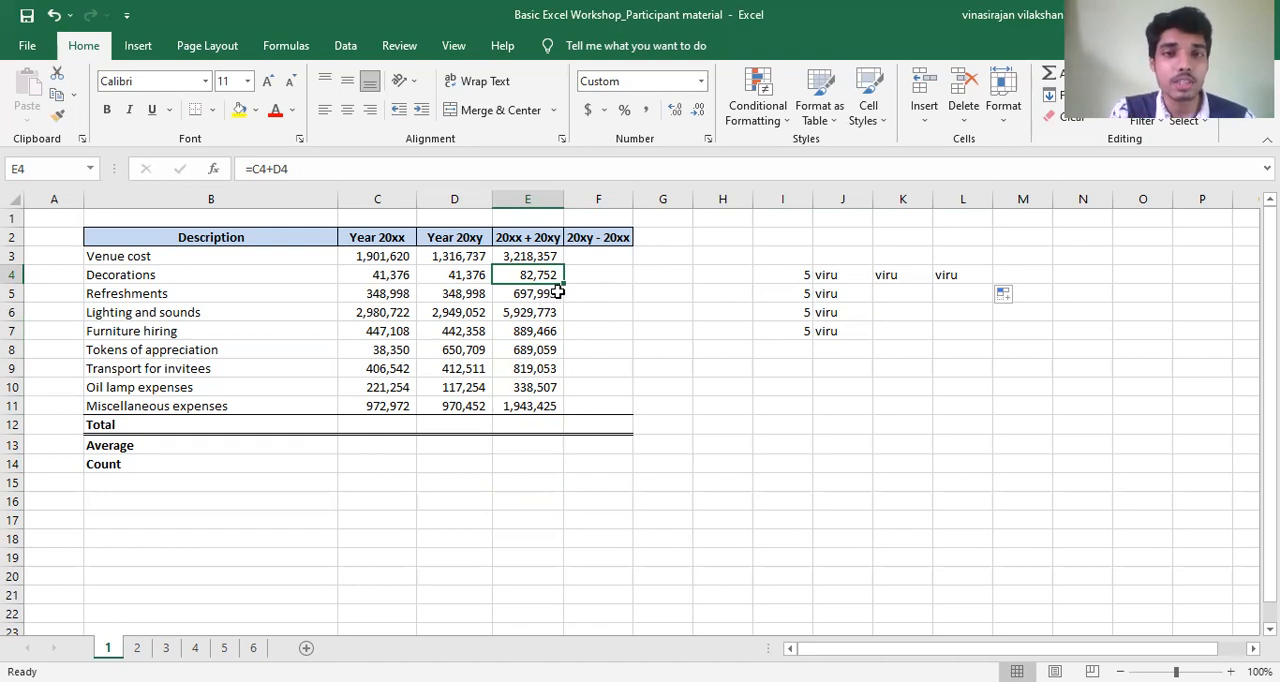
drag(564, 285, 566, 301)
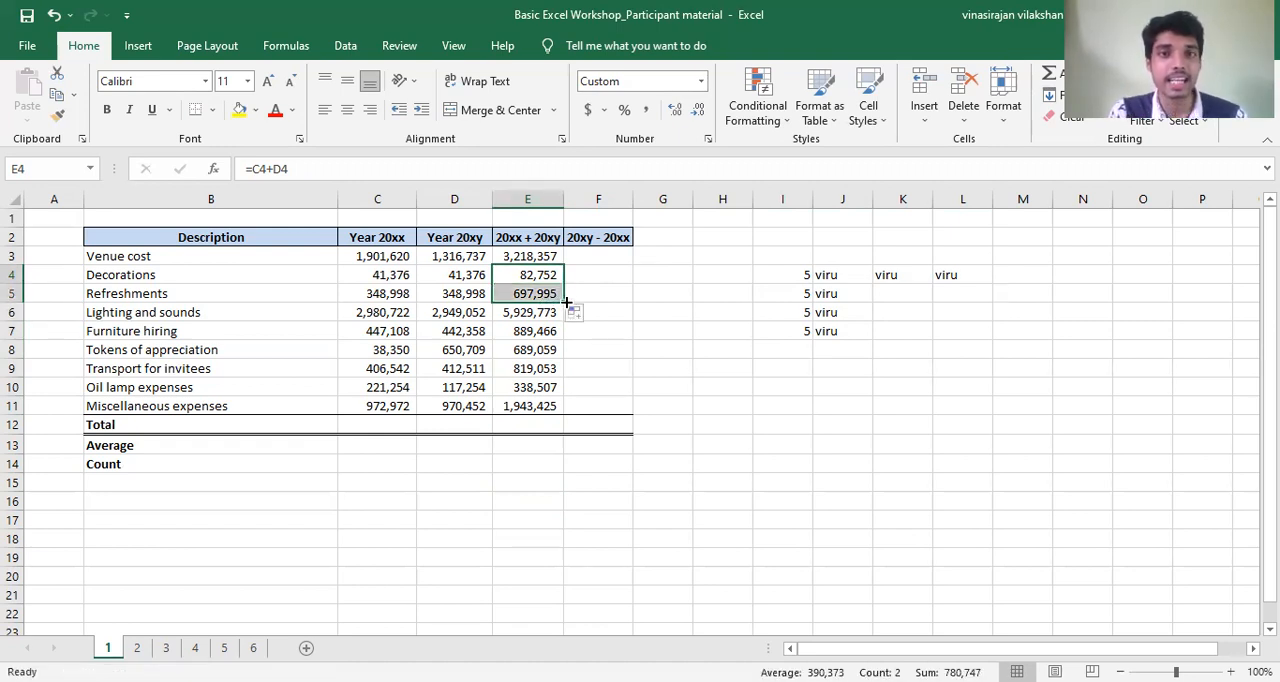
click(547, 276)
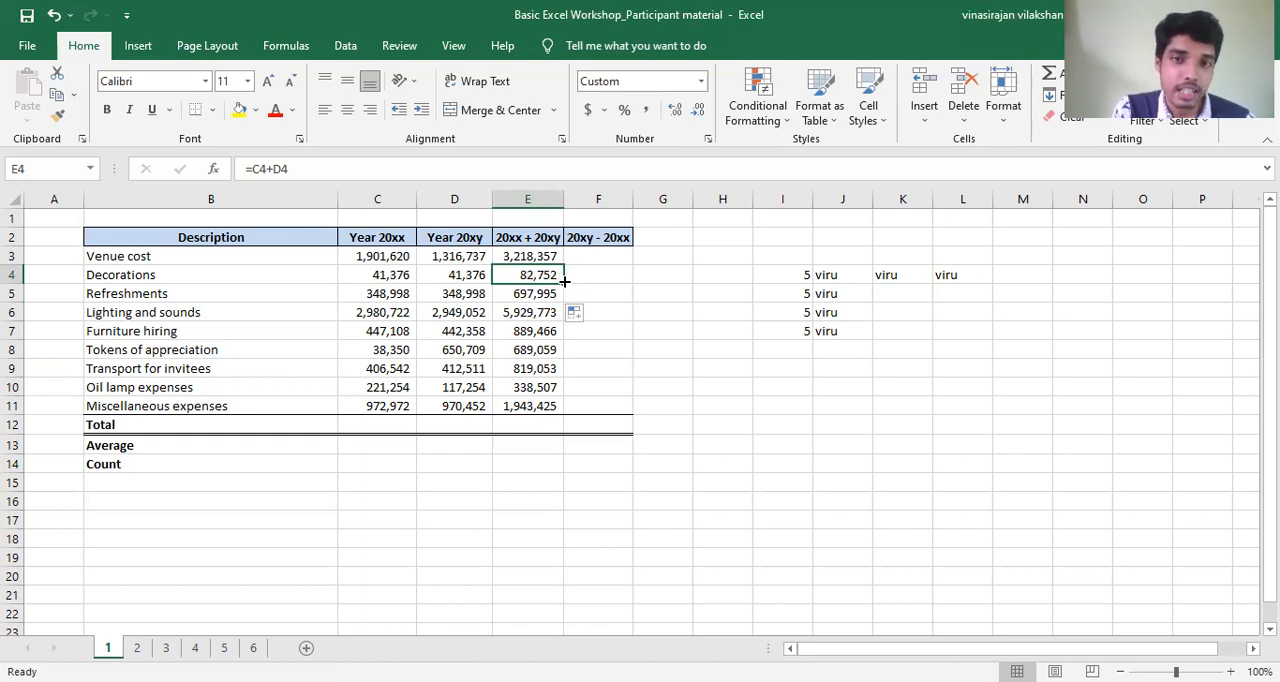
drag(566, 285, 568, 297)
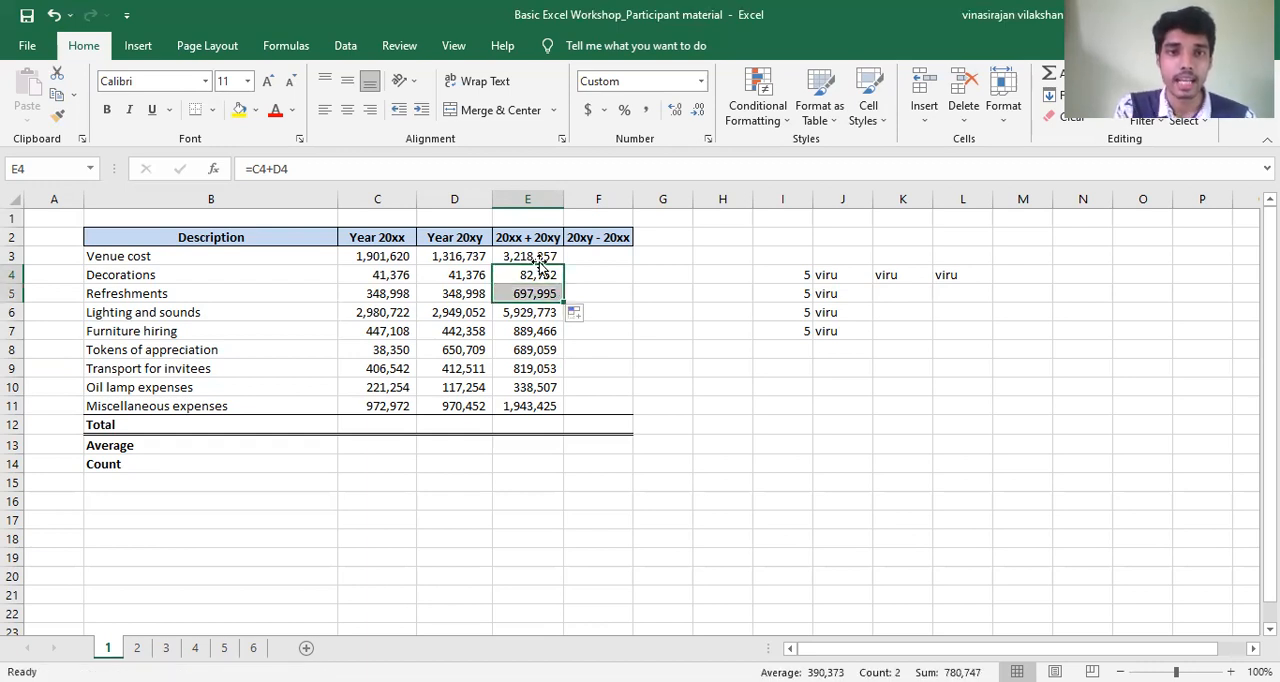
click(541, 274)
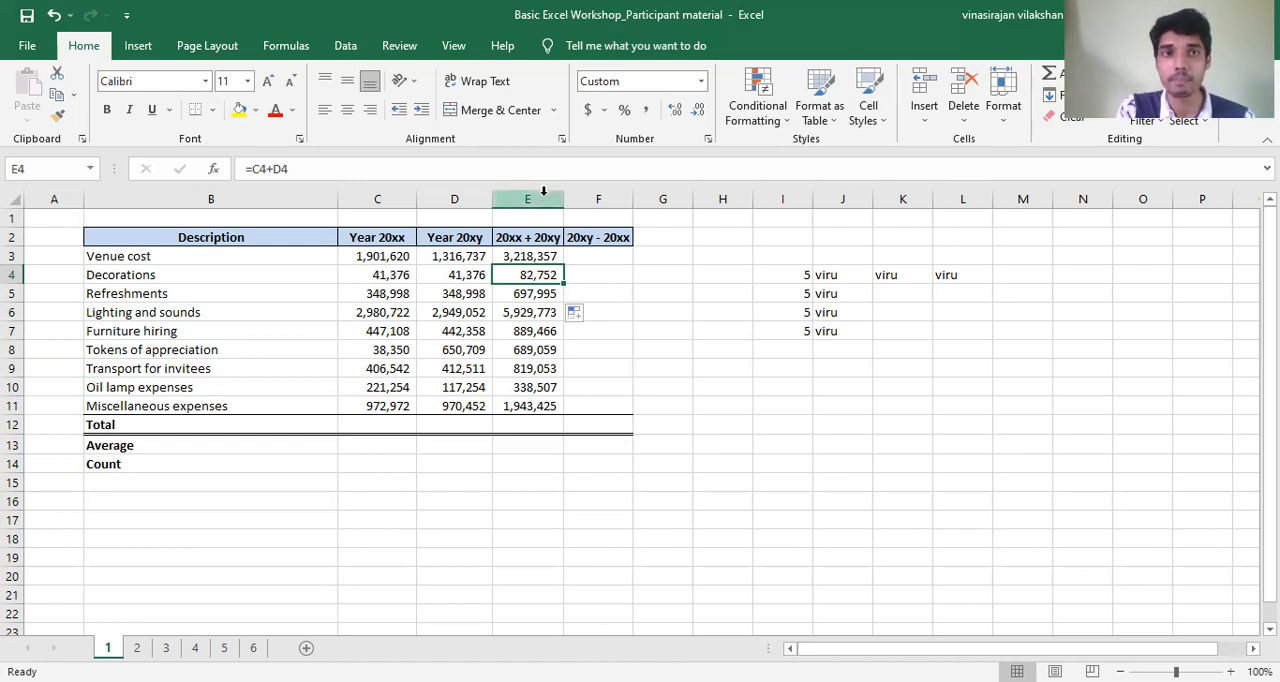
drag(564, 284, 564, 302)
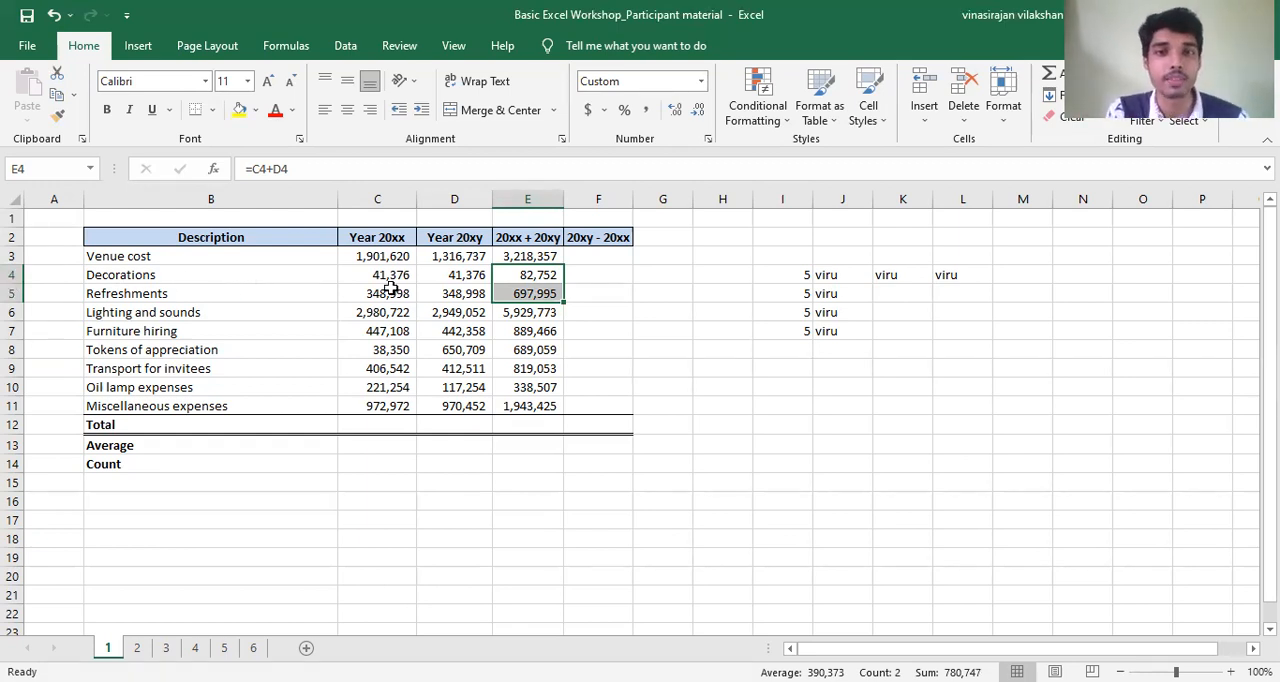
click(595, 247)
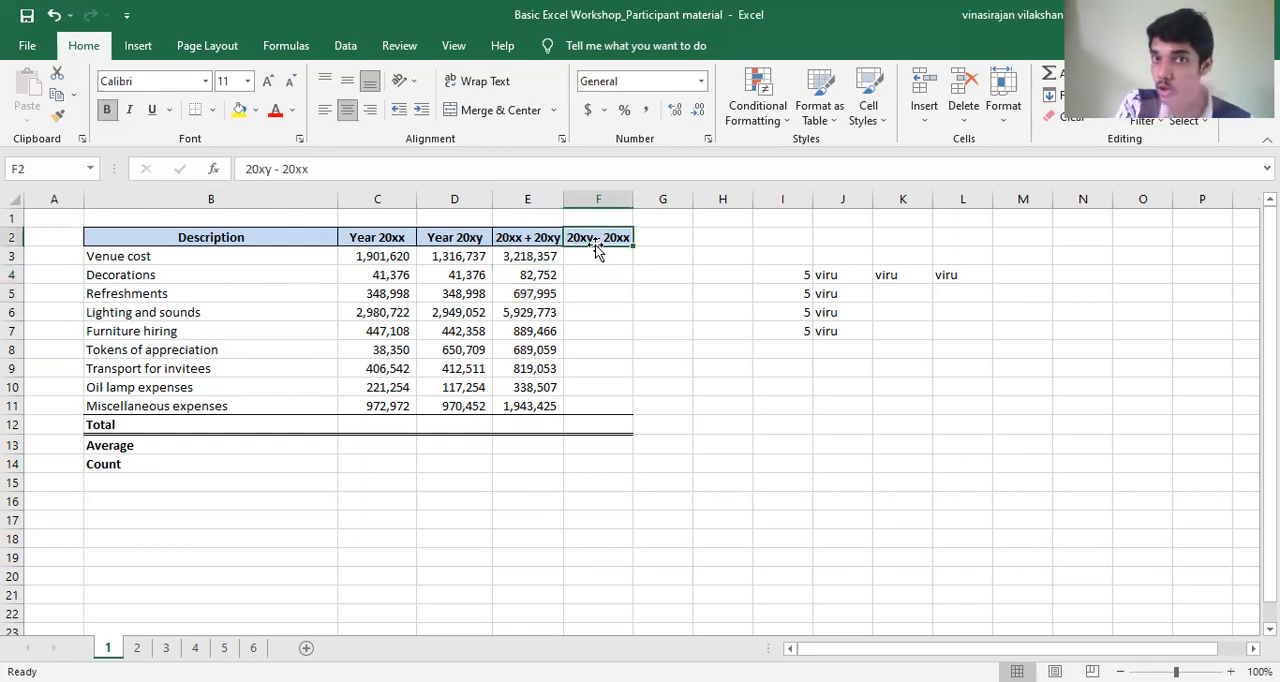
click(550, 276)
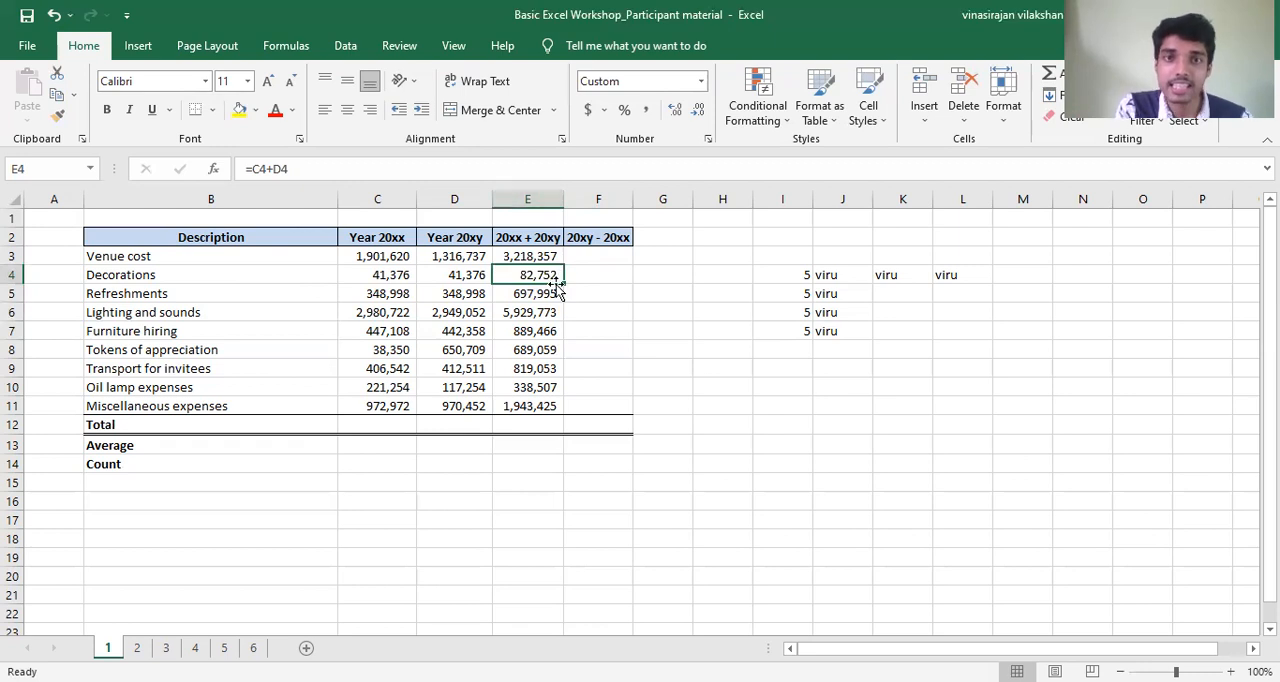
drag(563, 284, 565, 302)
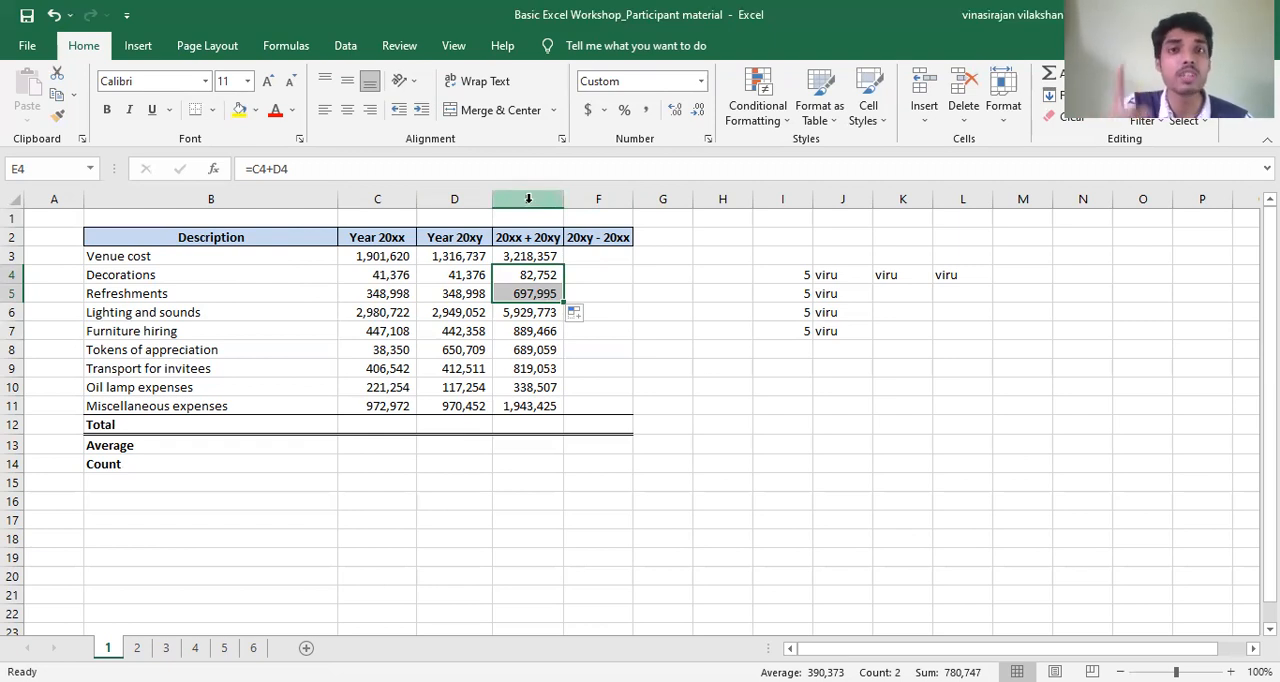
click(519, 272)
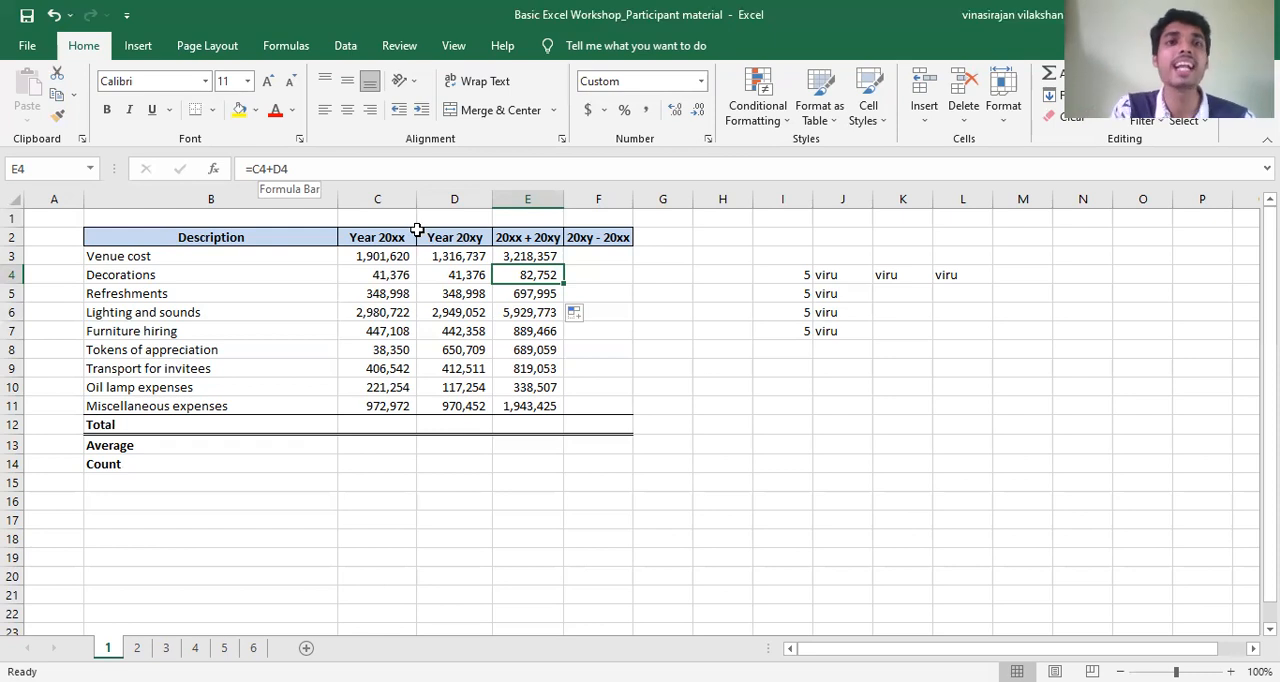
drag(563, 284, 564, 298)
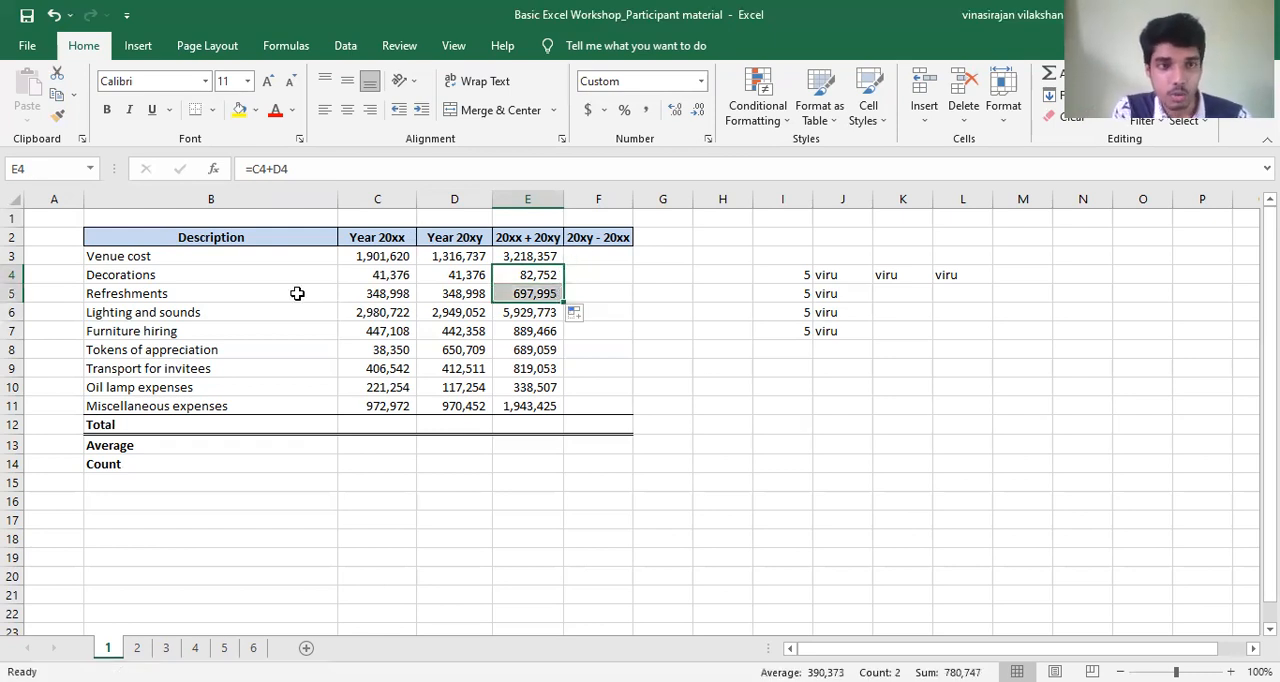
click(522, 293)
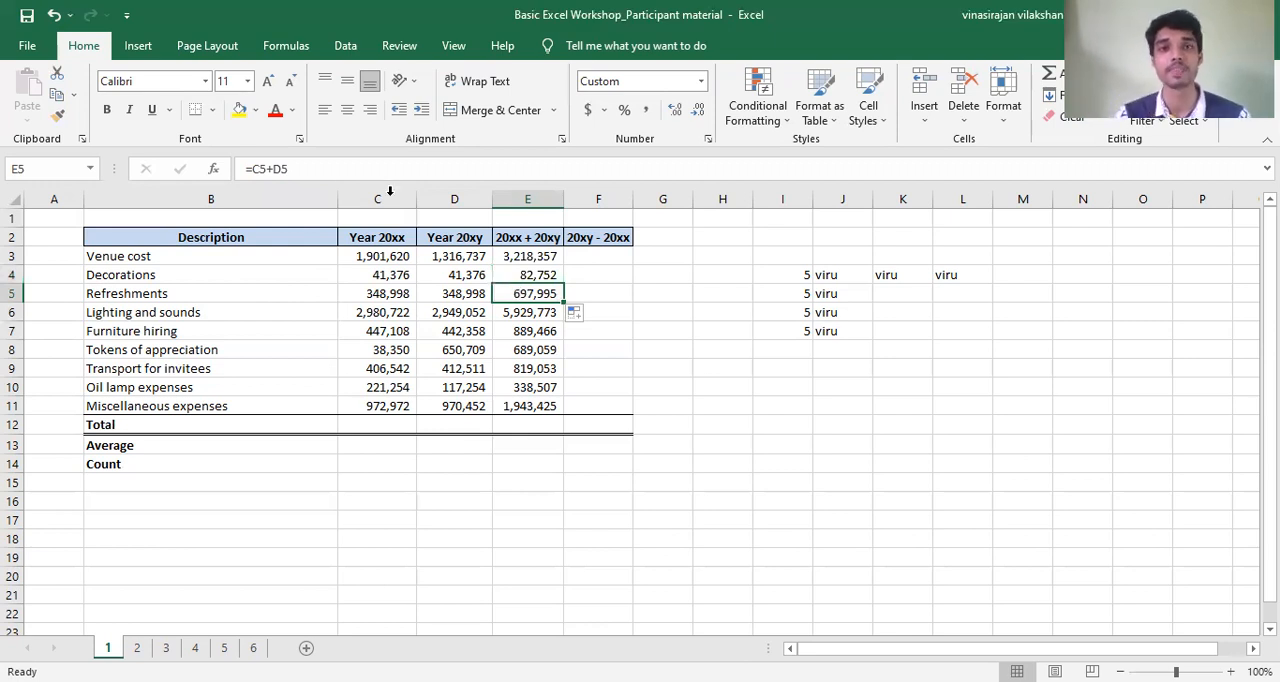
- Fill the Decorations sum formula from E4 down to E6 and check the copied Lighting and sounds formula
click(556, 274)
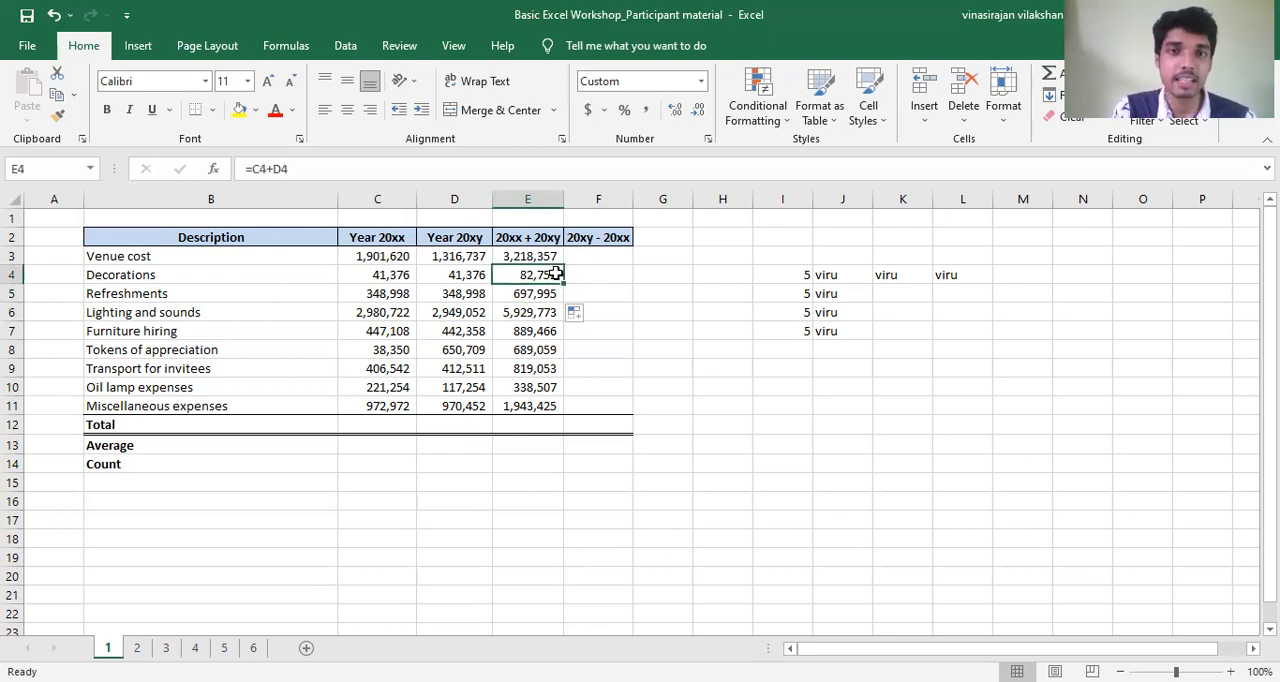
drag(558, 278, 558, 314)
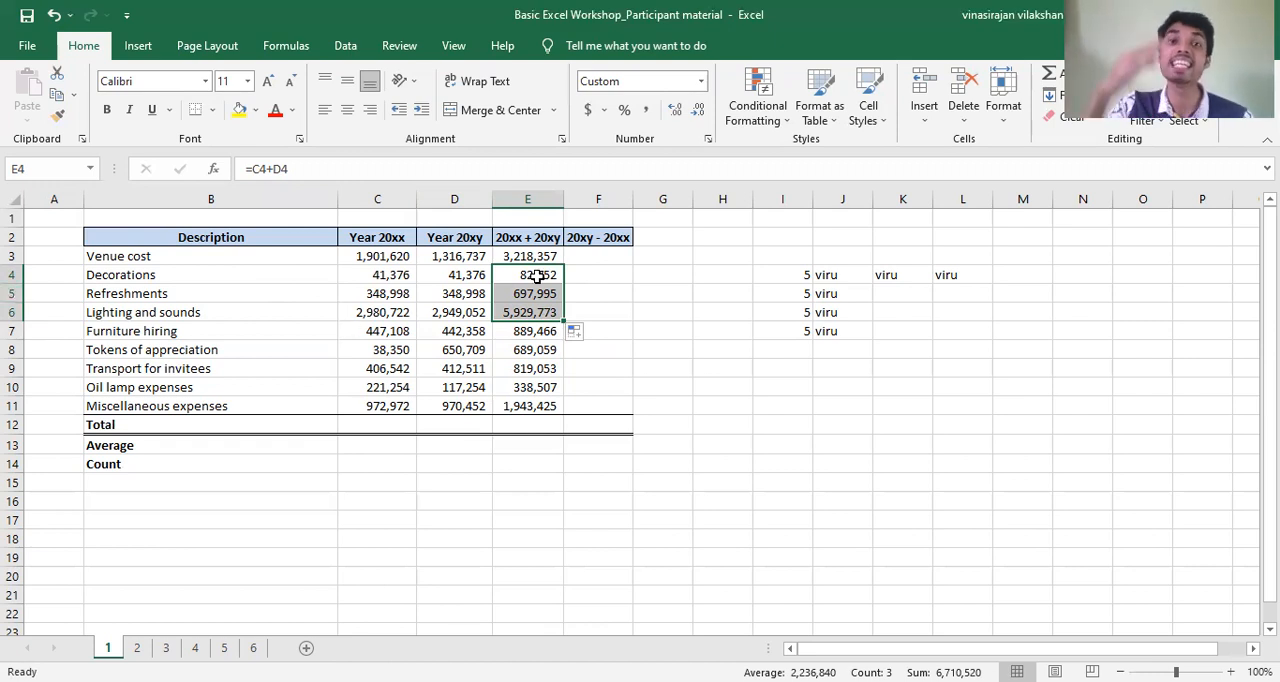
click(541, 313)
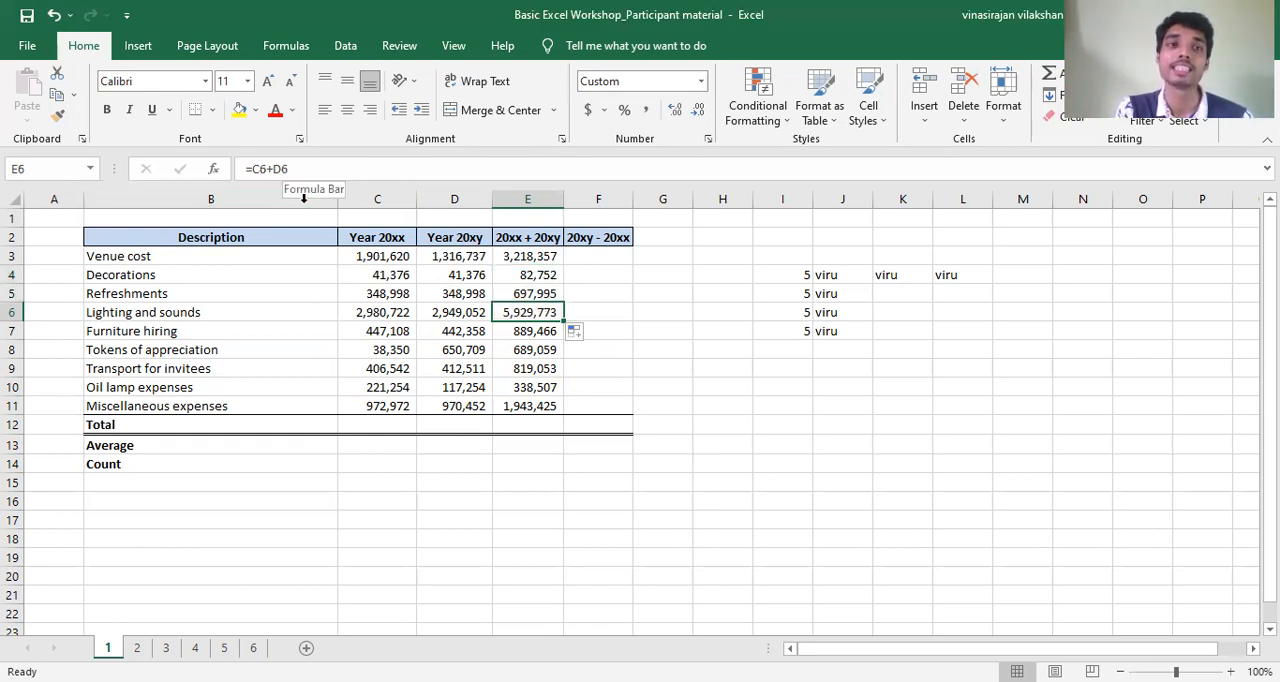
drag(292, 170, 242, 171)
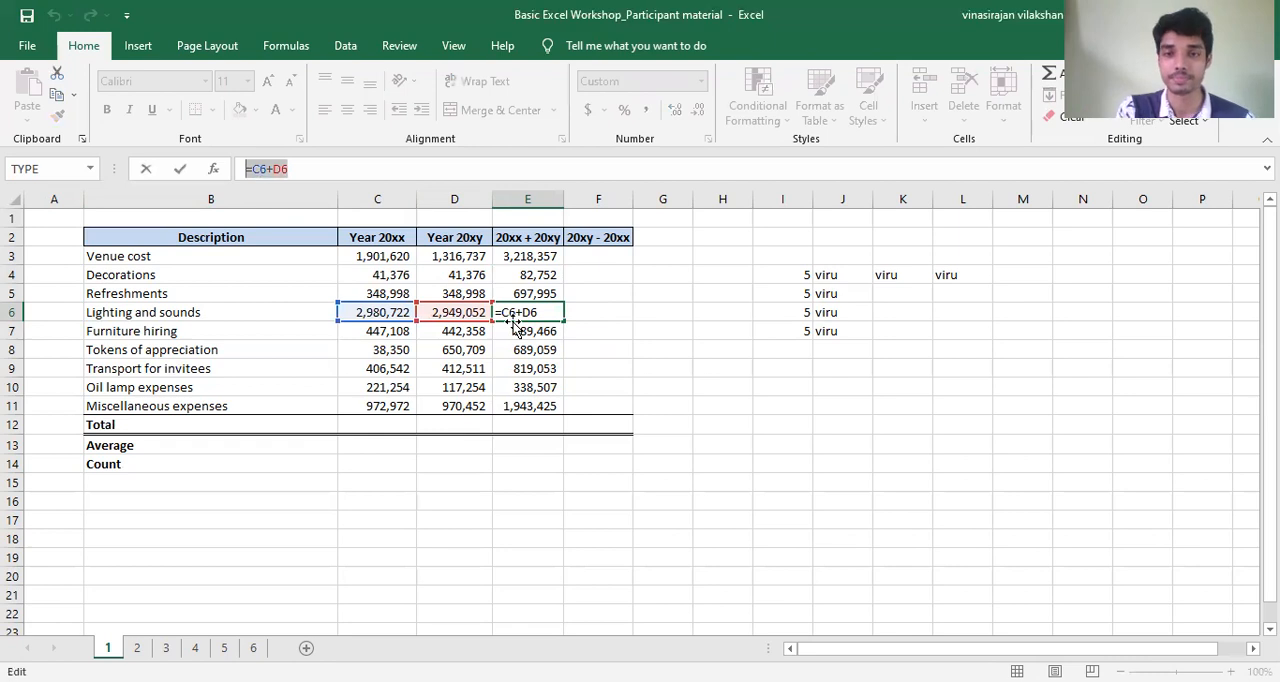
key(Return)
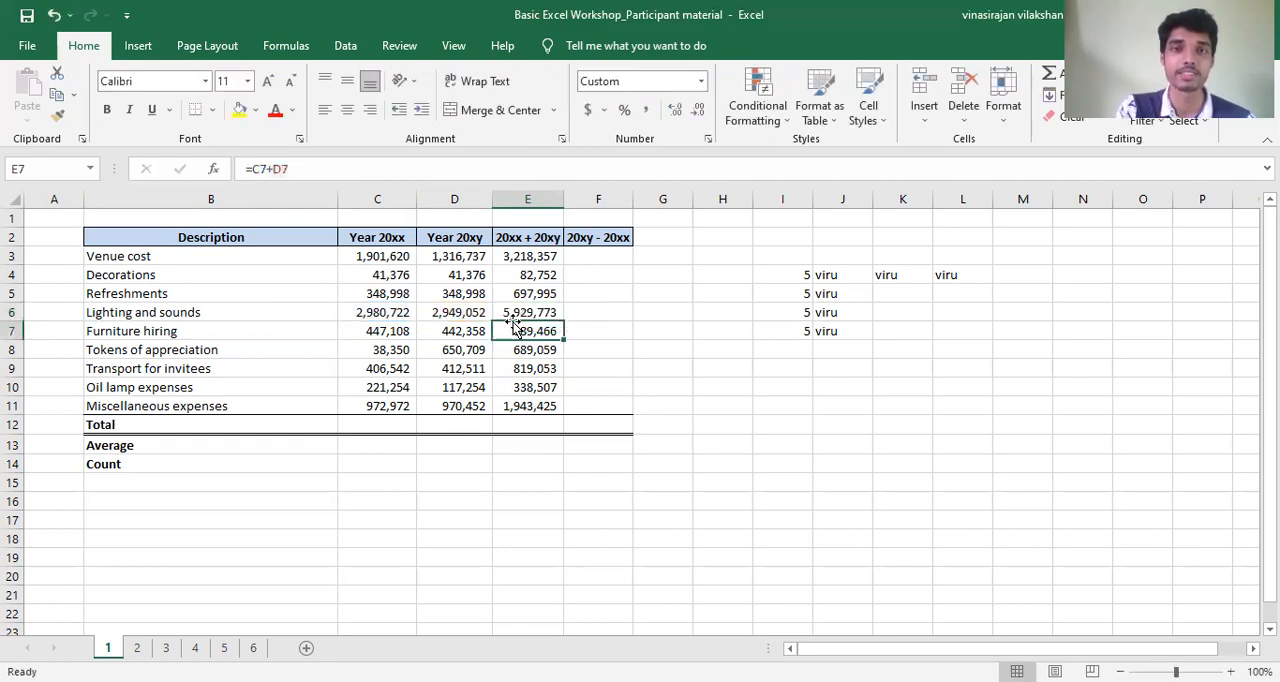
drag(545, 292, 541, 262)
click(541, 259)
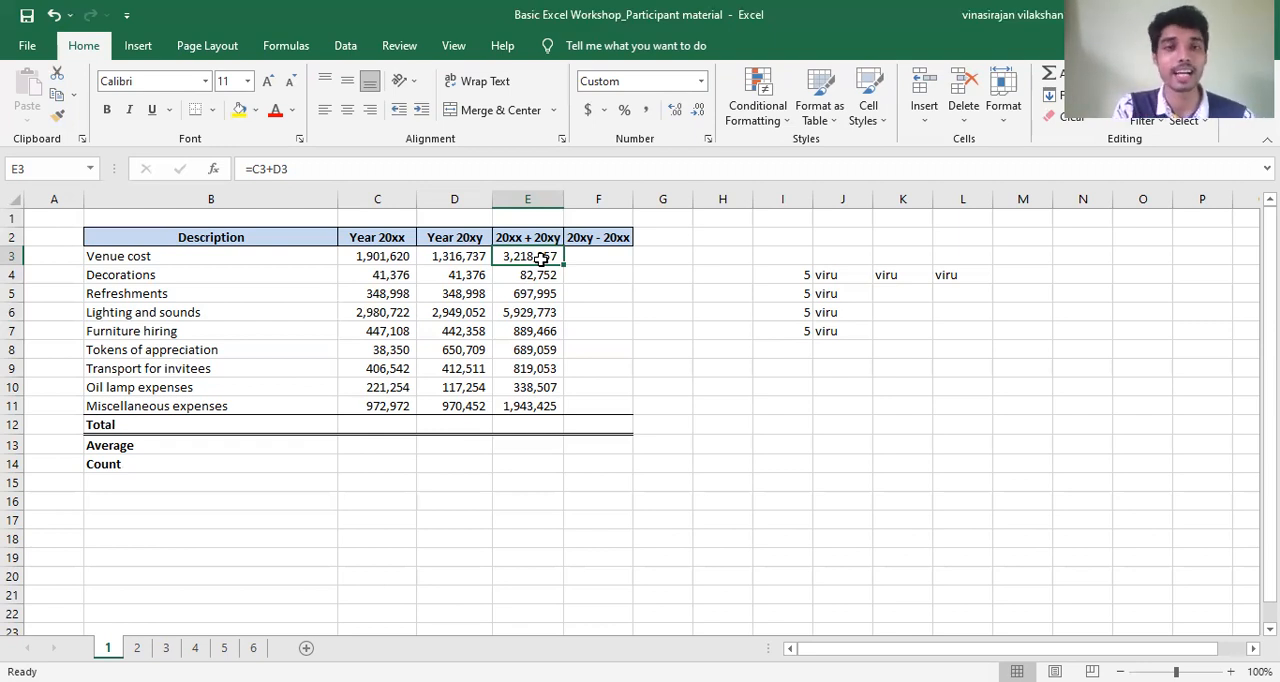
- Enter the formula =D3-C3 in cell F3 to subtract the Year 20xx Venue cost from the Year 20xy cost
click(576, 260)
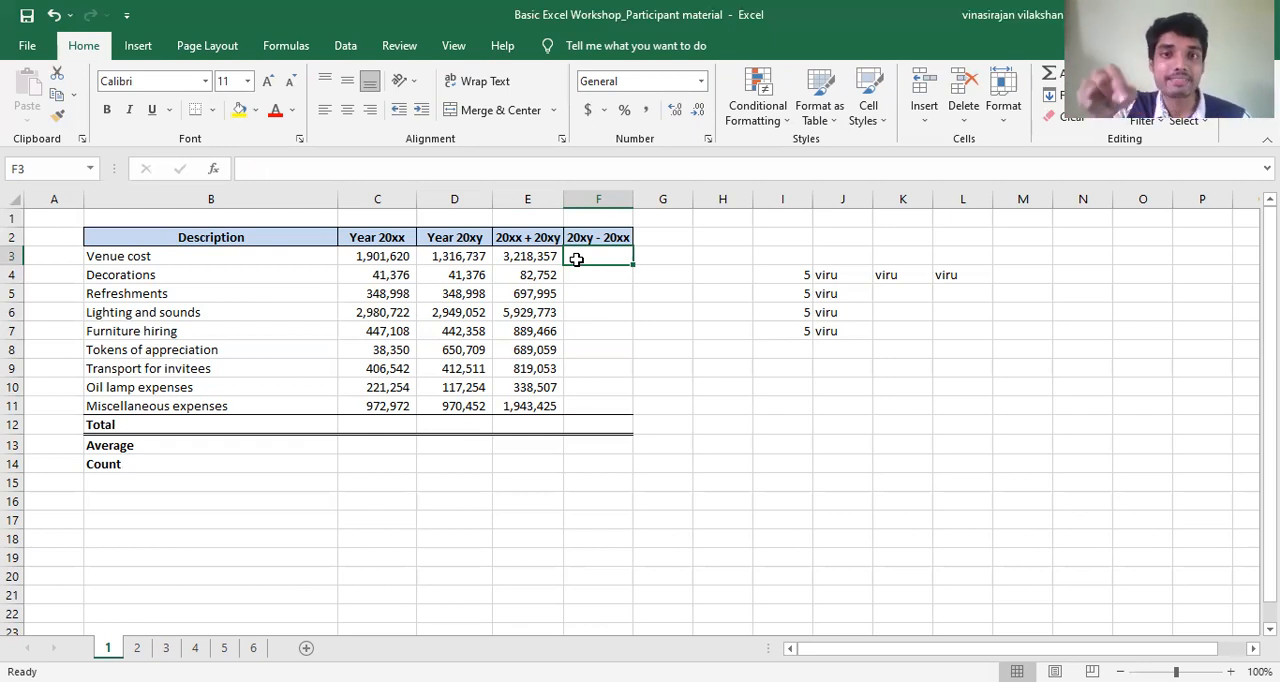
click(588, 240)
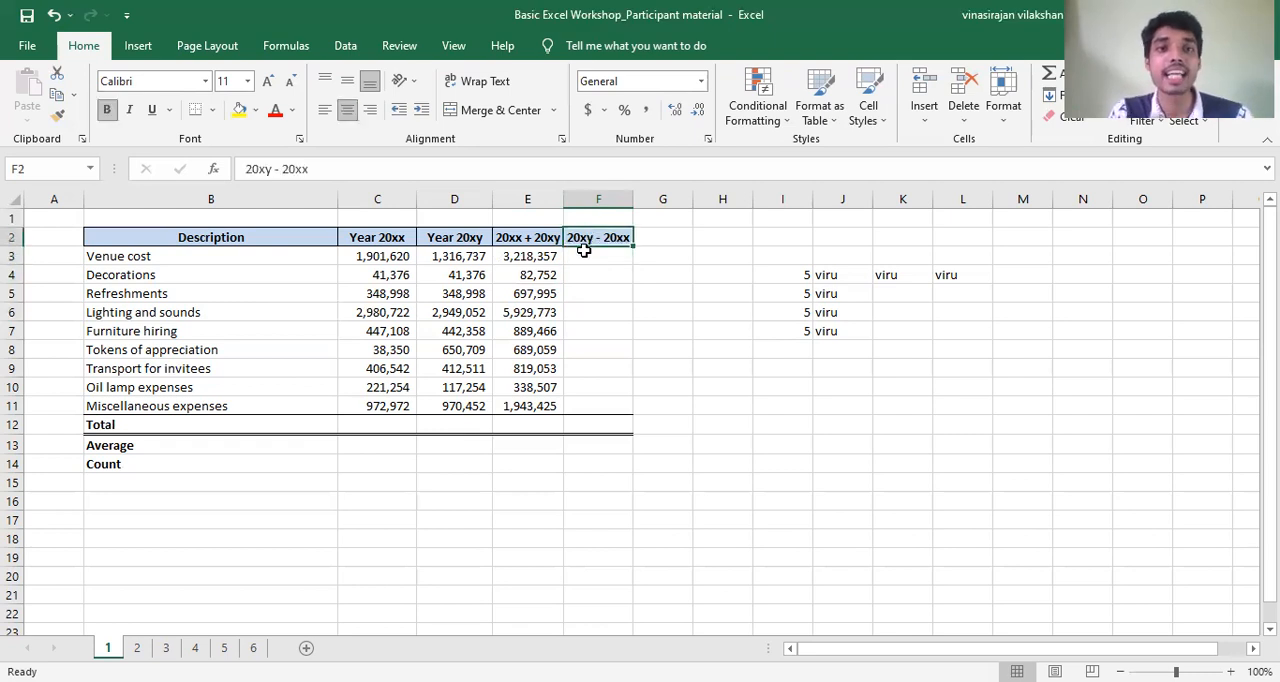
click(478, 238)
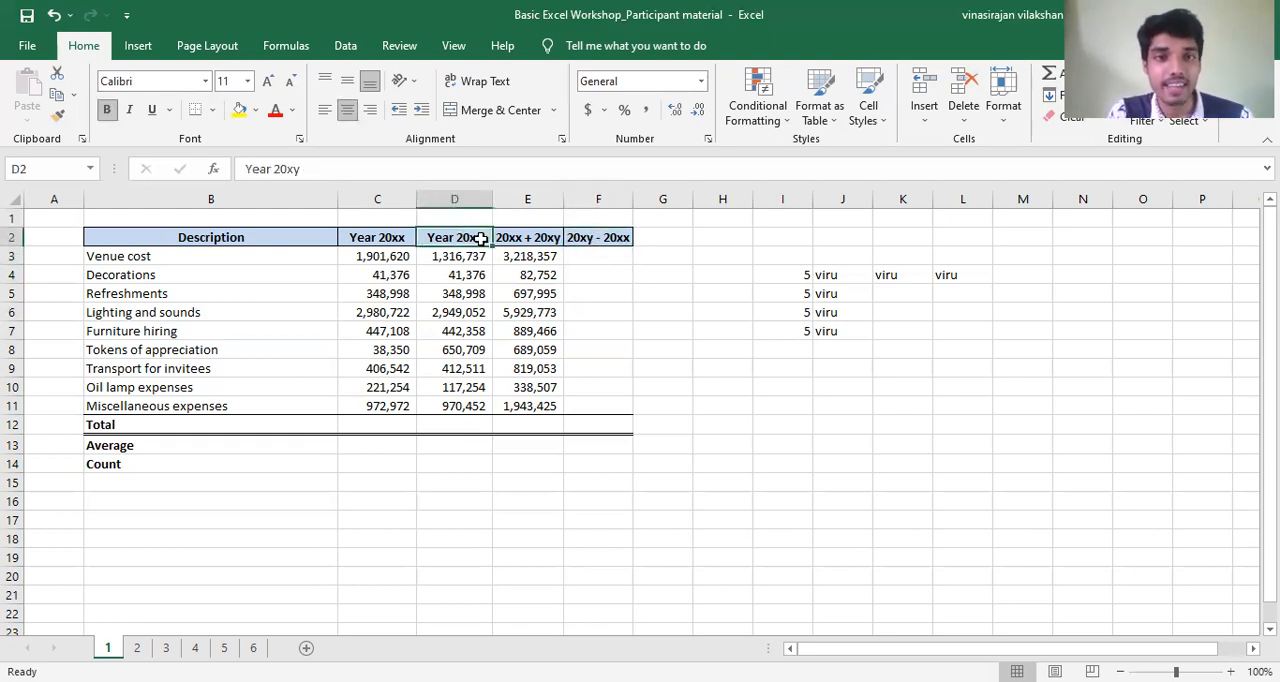
click(394, 238)
click(608, 259)
text(=)
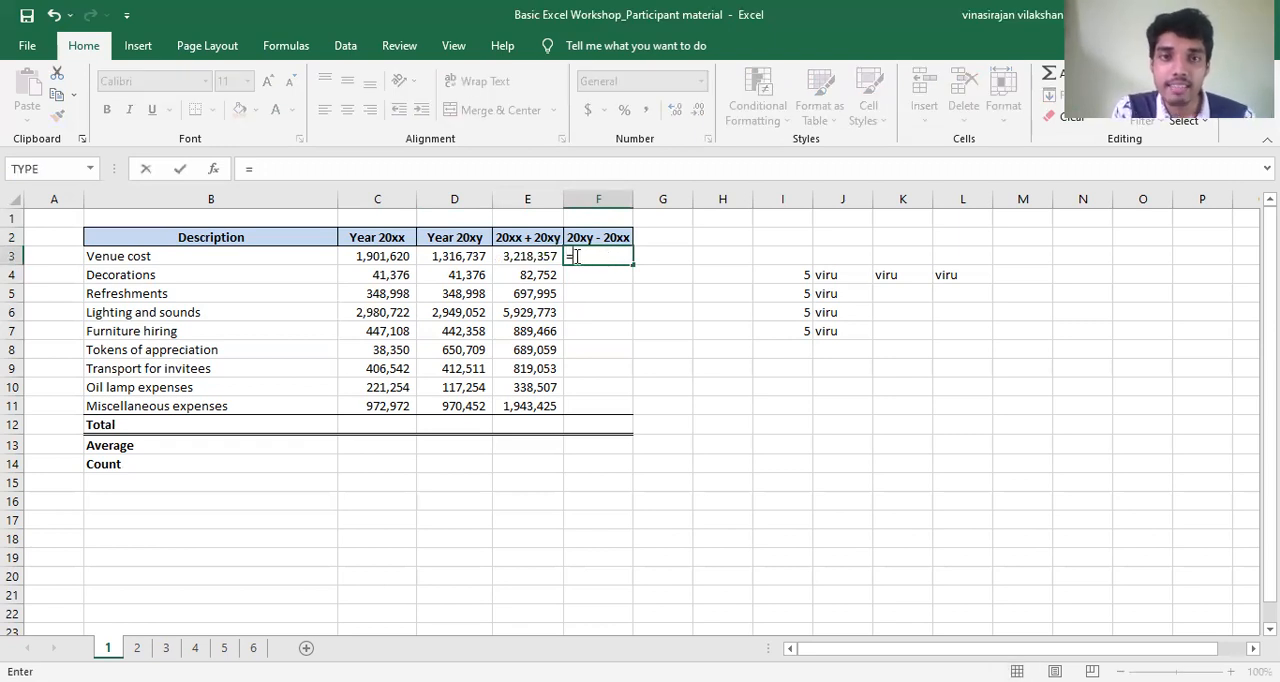
click(470, 255)
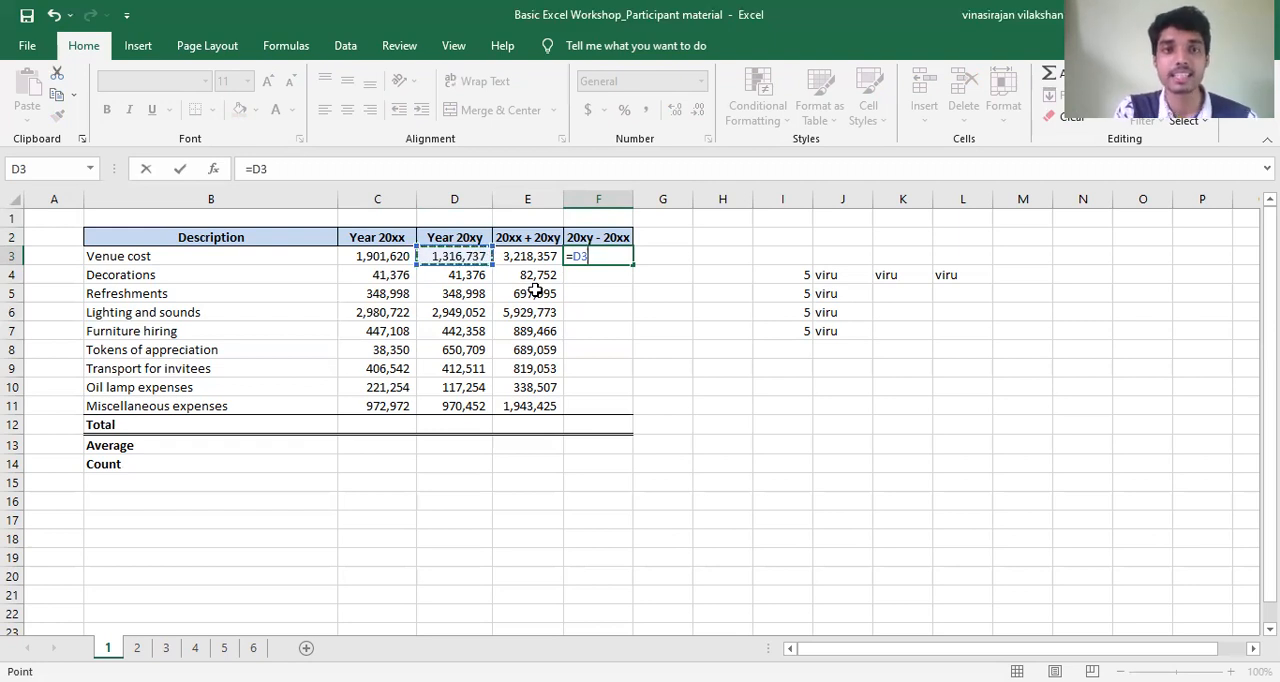
text(-)
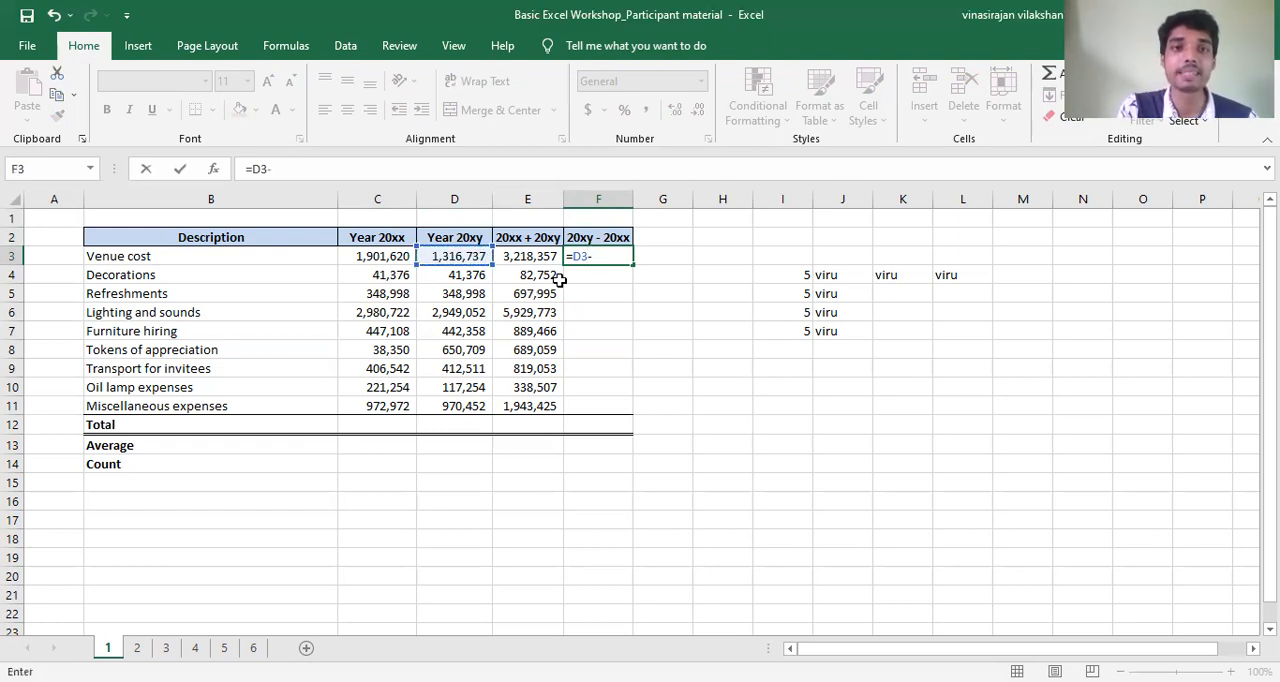
click(403, 254)
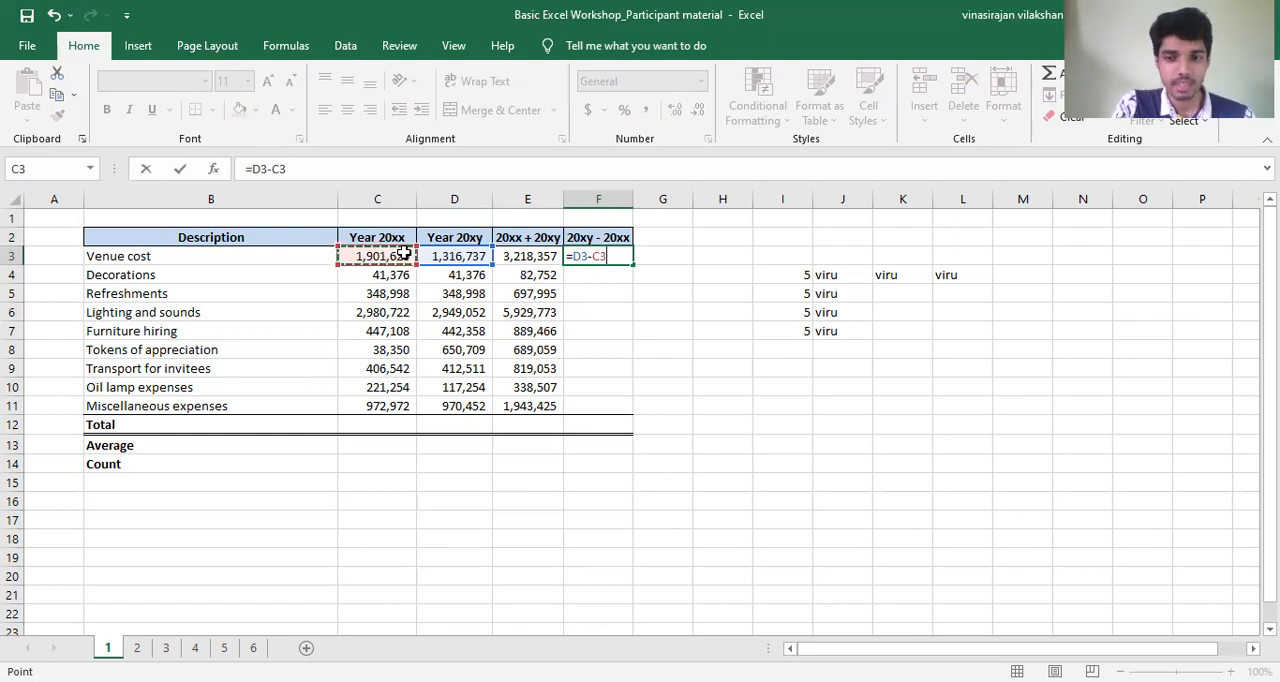
key(Return)
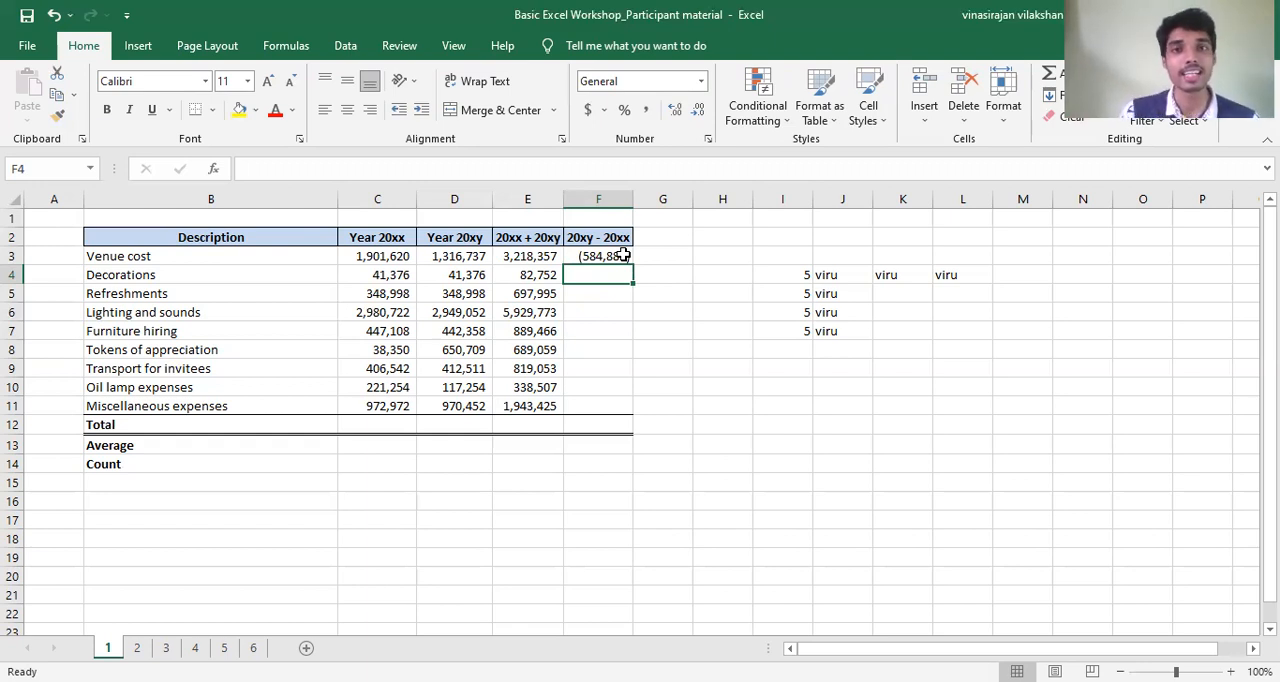
- Check the Venue cost difference formula in F3 against its Year 20xy source value in D3
click(622, 256)
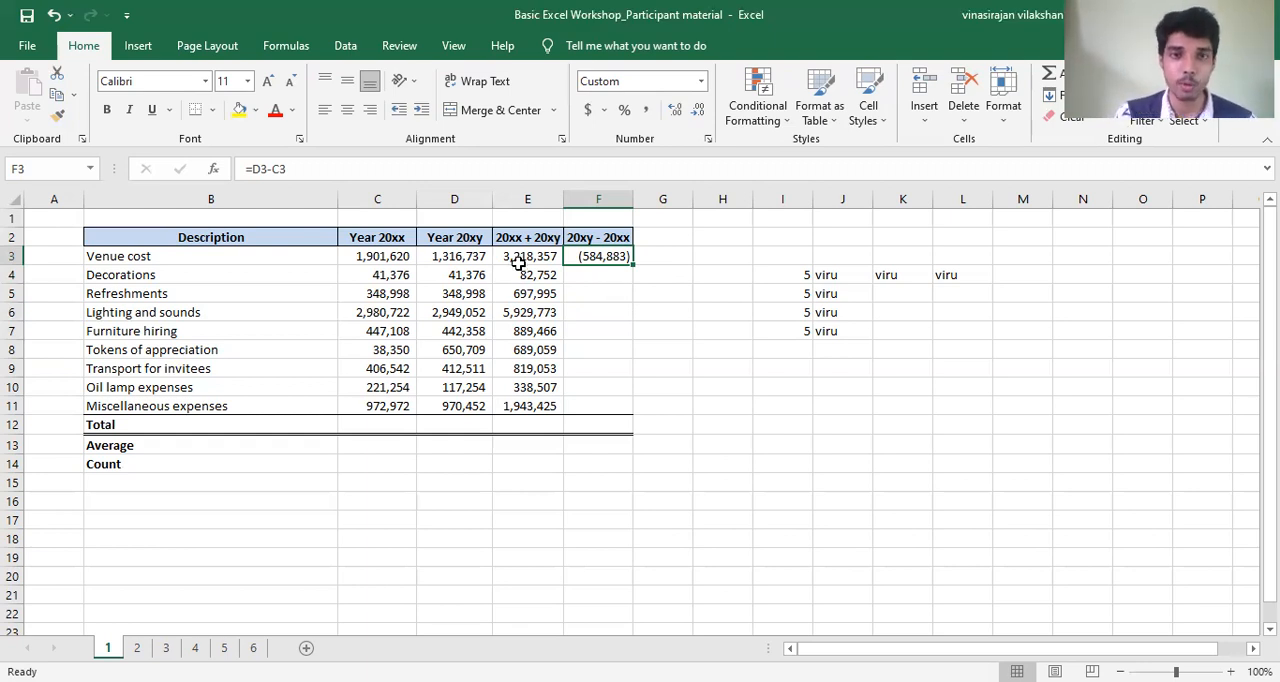
click(481, 252)
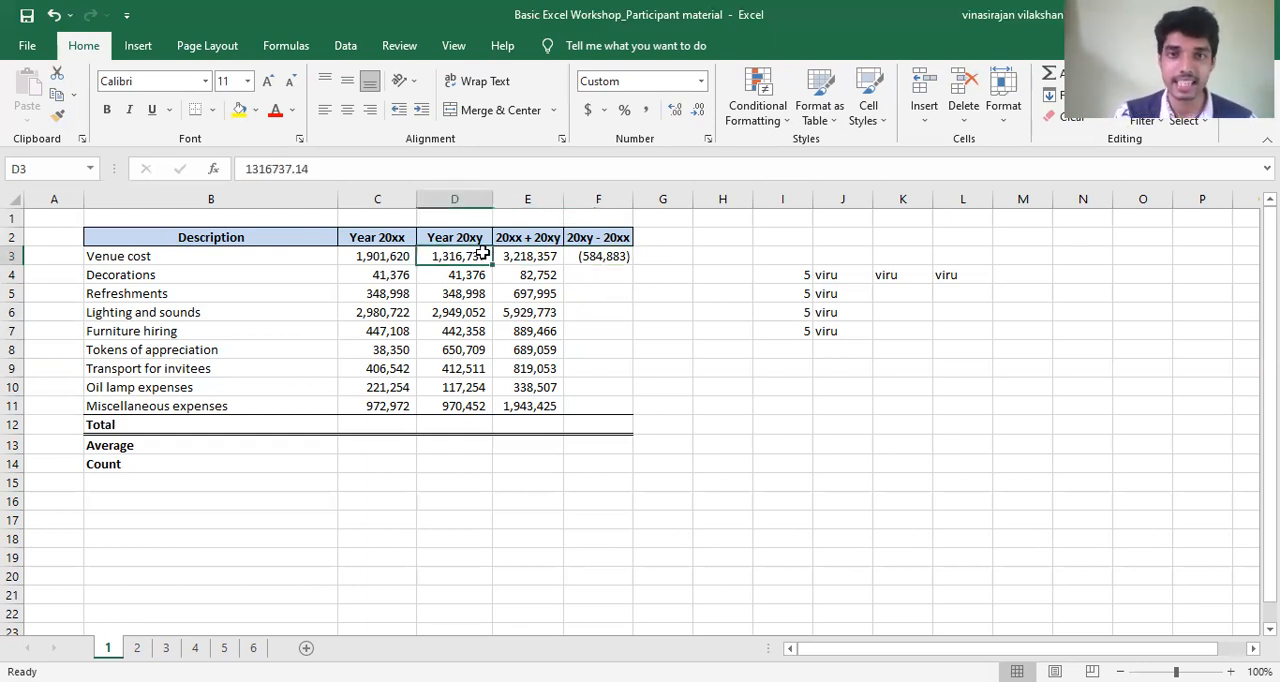
click(614, 252)
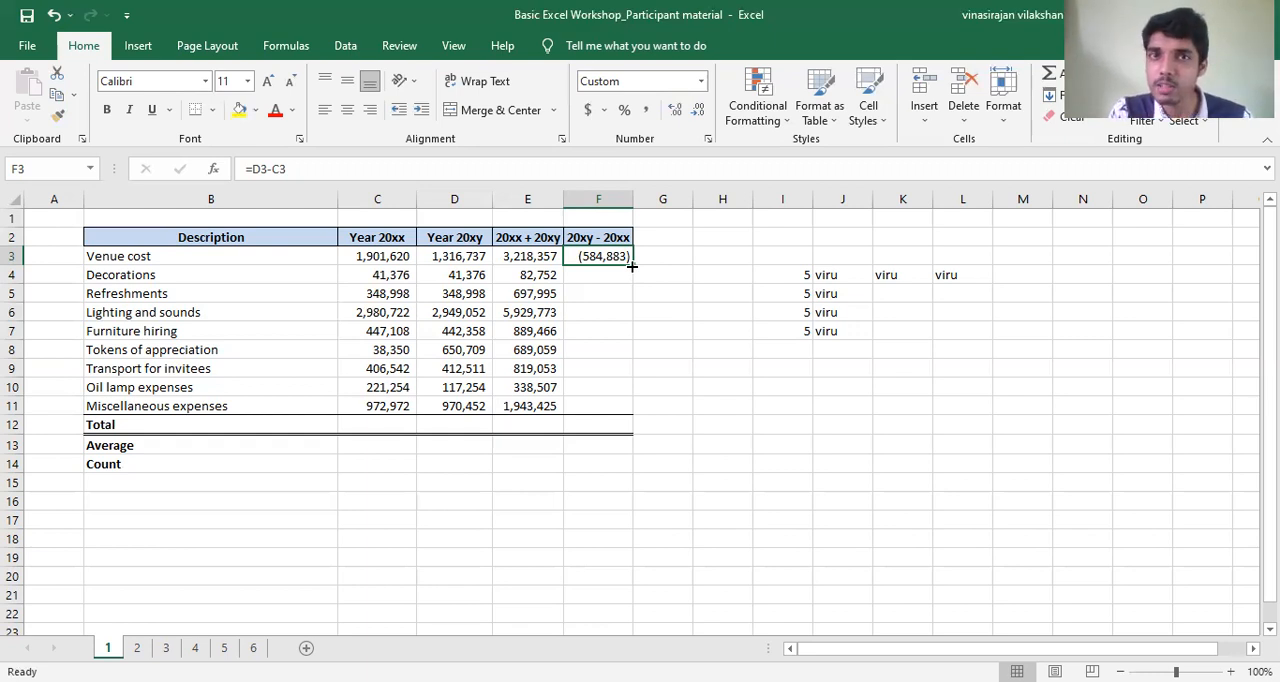
- Fill the difference formula from F3 down to F11 and check the copied Lighting and sounds formula in F6
drag(632, 266, 637, 410)
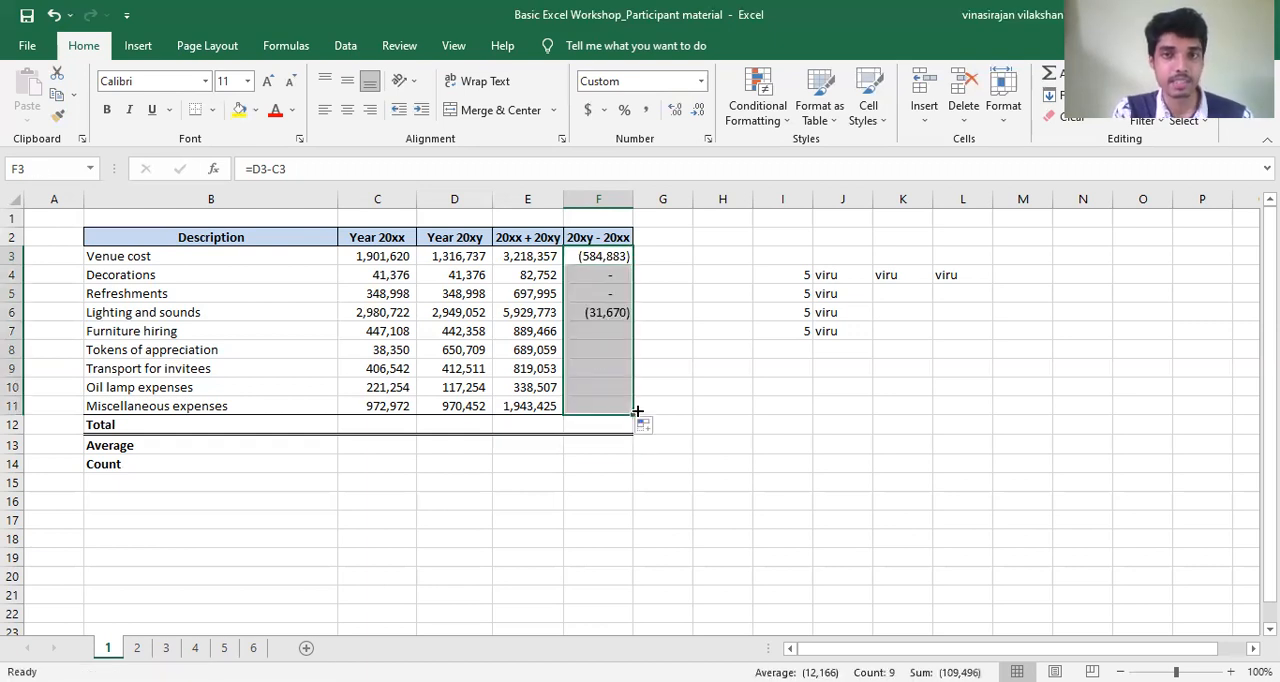
click(612, 314)
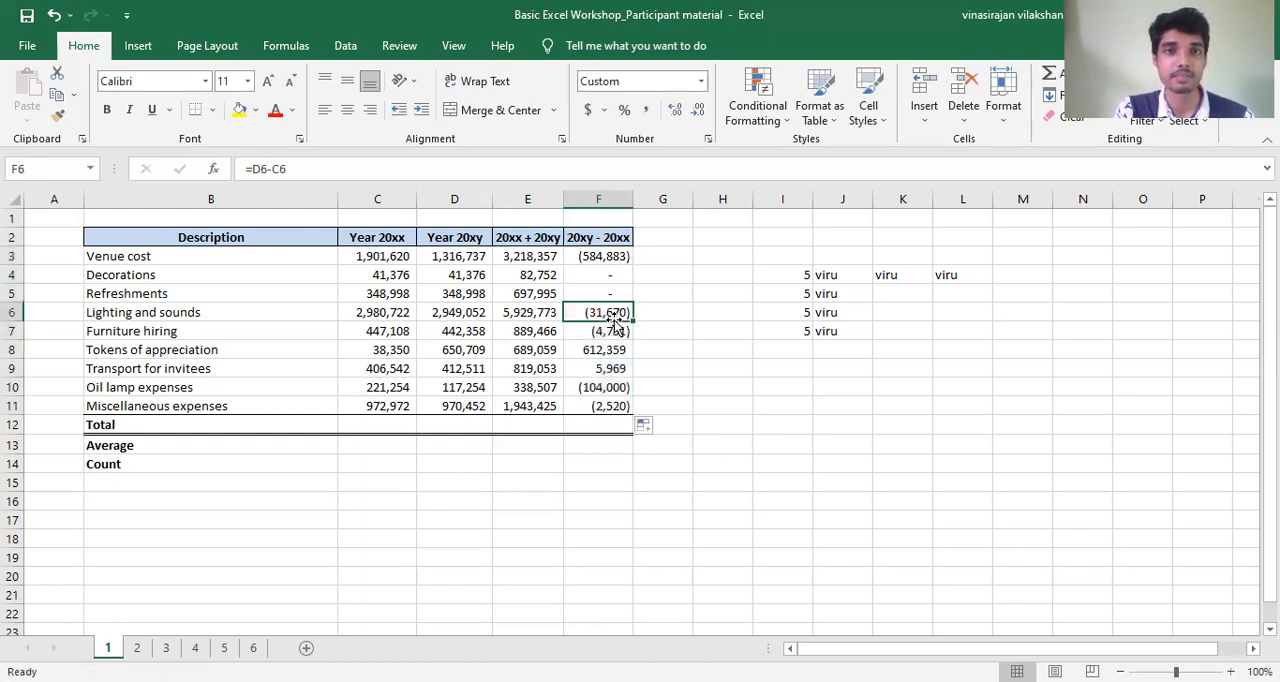
- Check the Decorations difference formula in F4 against its Year 20xx and Year 20xy source values in C4 and D4
click(610, 278)
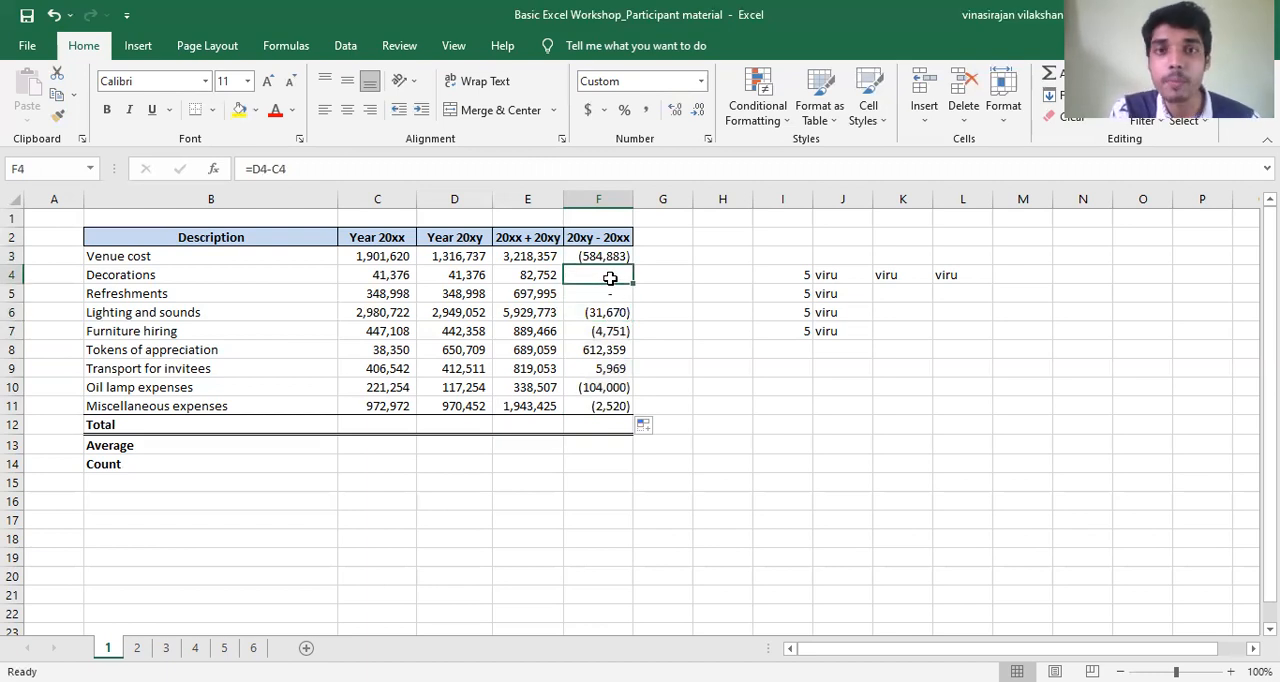
click(444, 277)
click(403, 274)
click(400, 292)
click(398, 274)
click(430, 275)
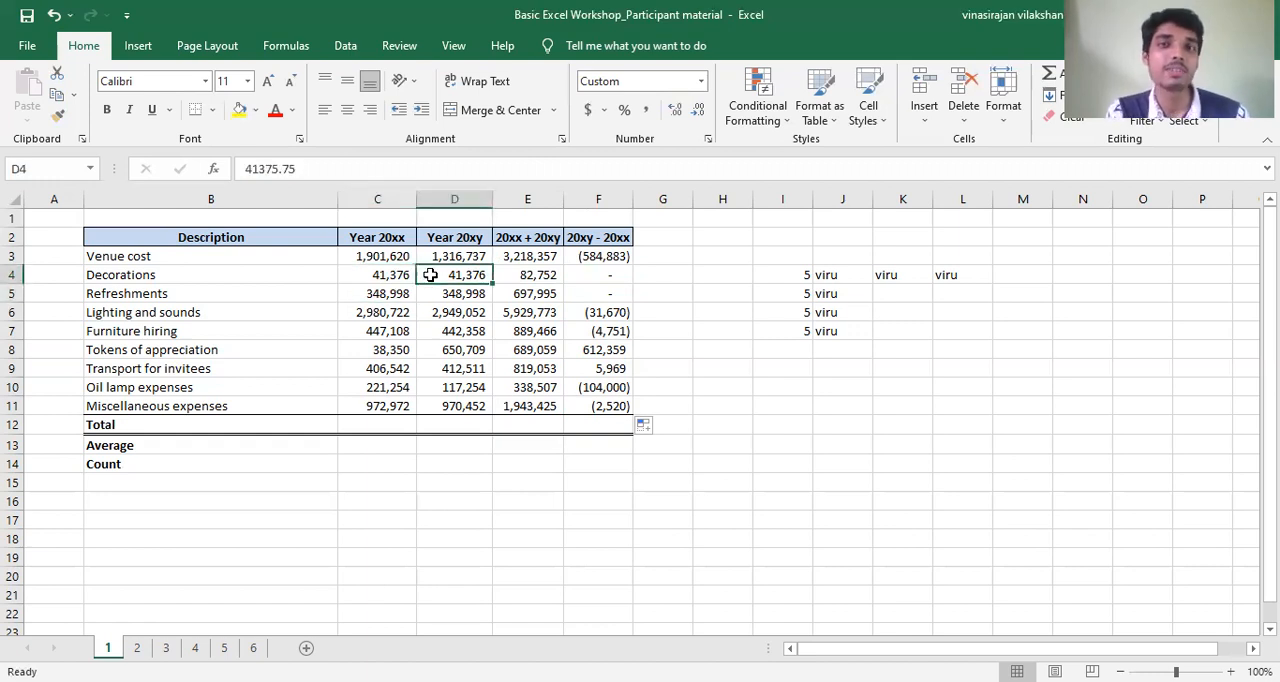
click(597, 273)
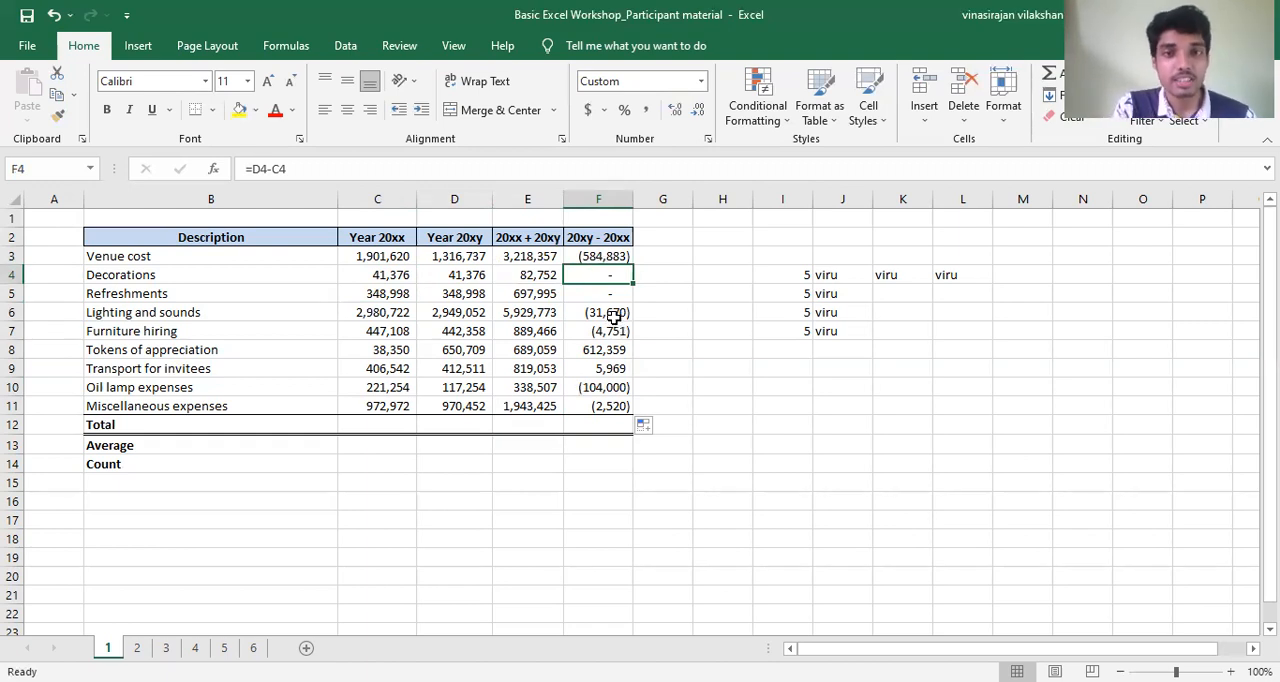
- Compare the Lighting and sounds difference in F6 with its source values in C6 and D6
click(614, 316)
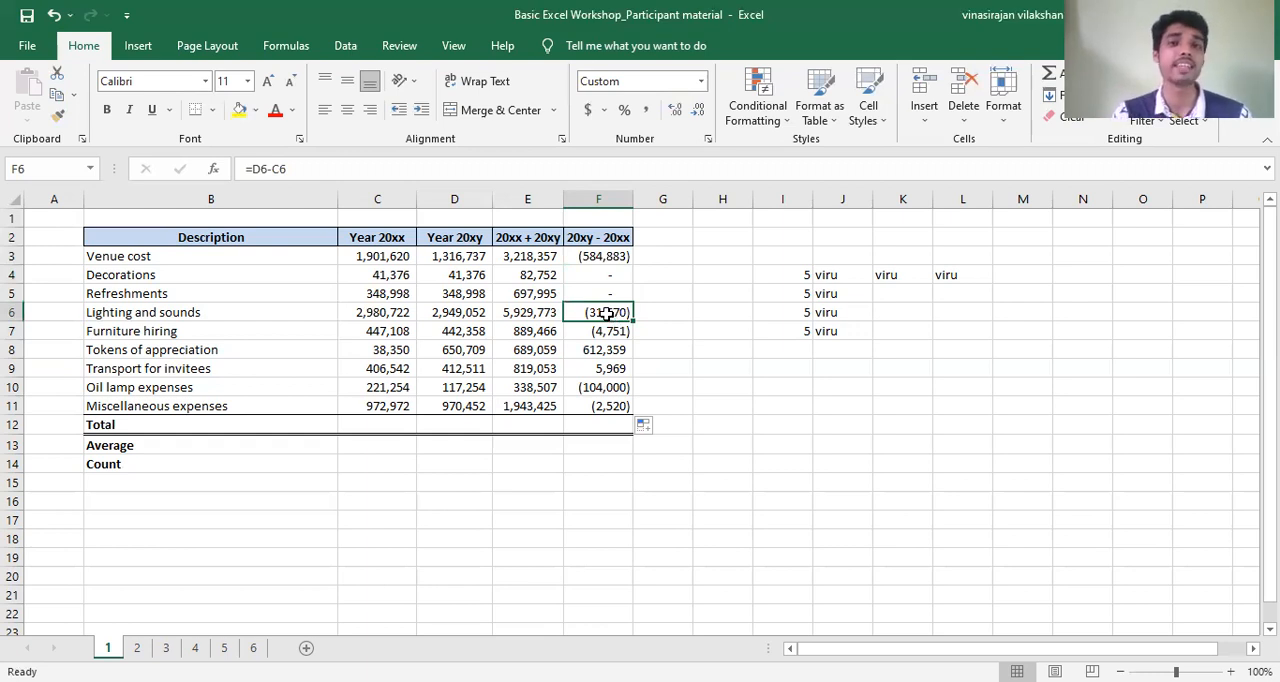
click(364, 314)
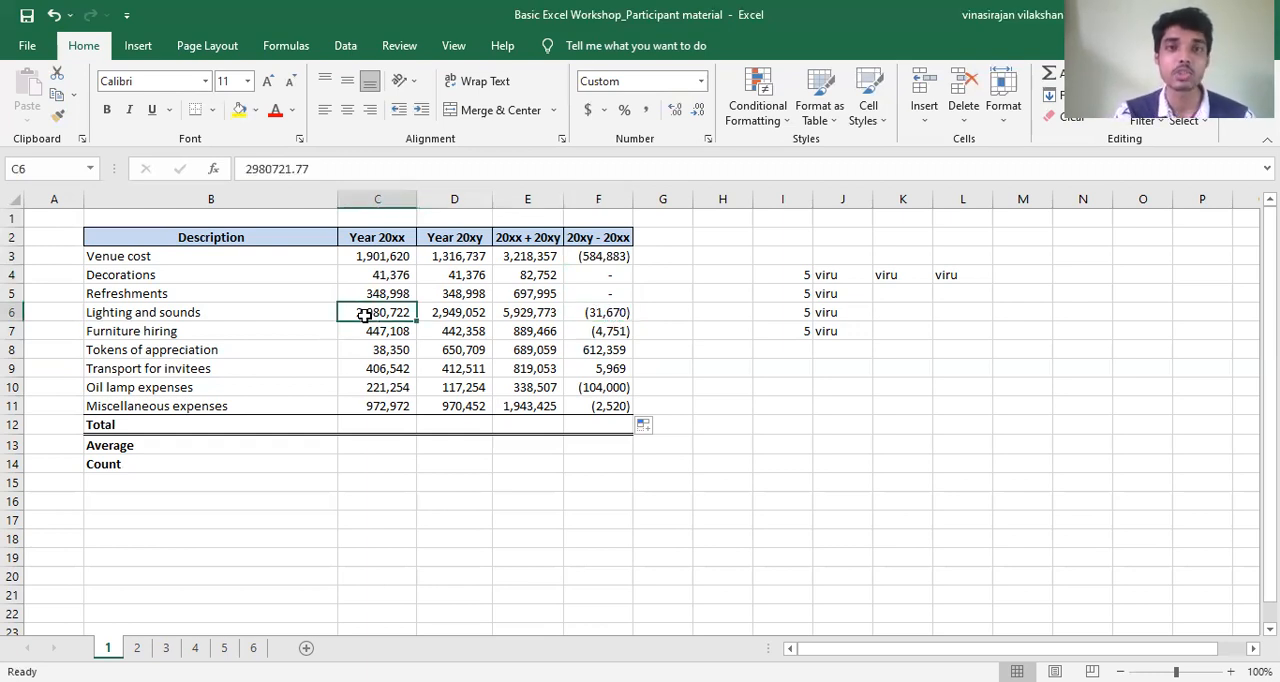
click(442, 314)
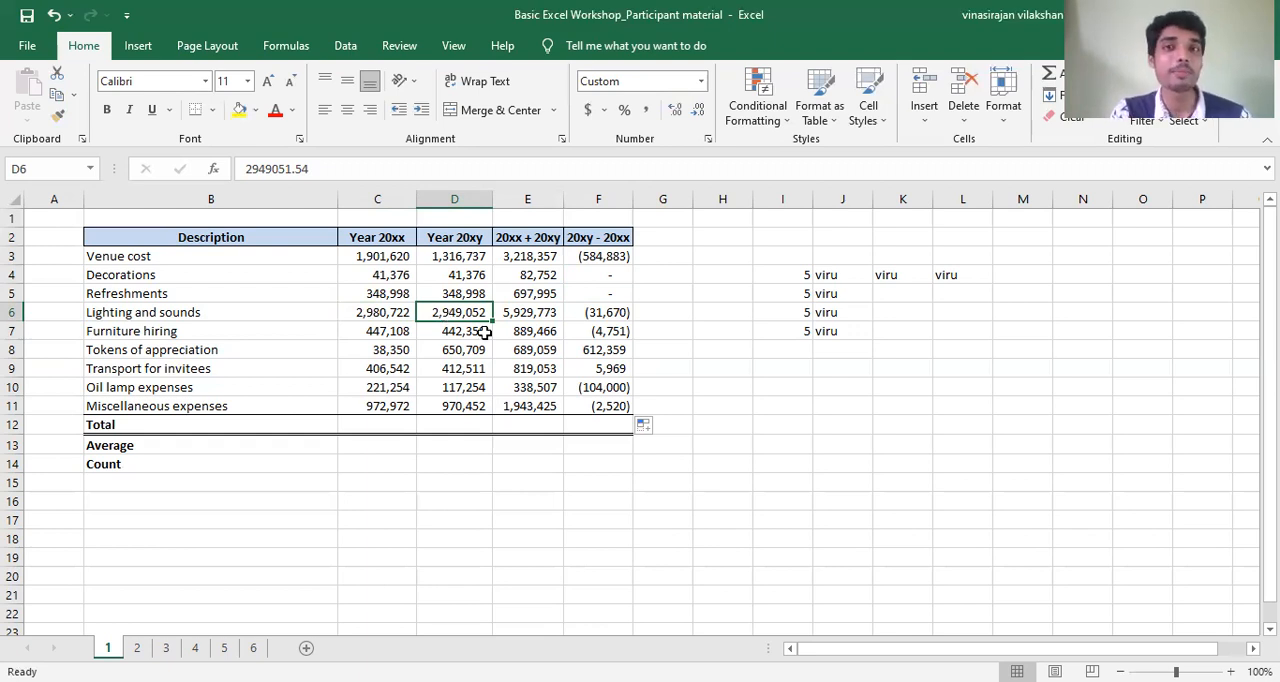
click(612, 313)
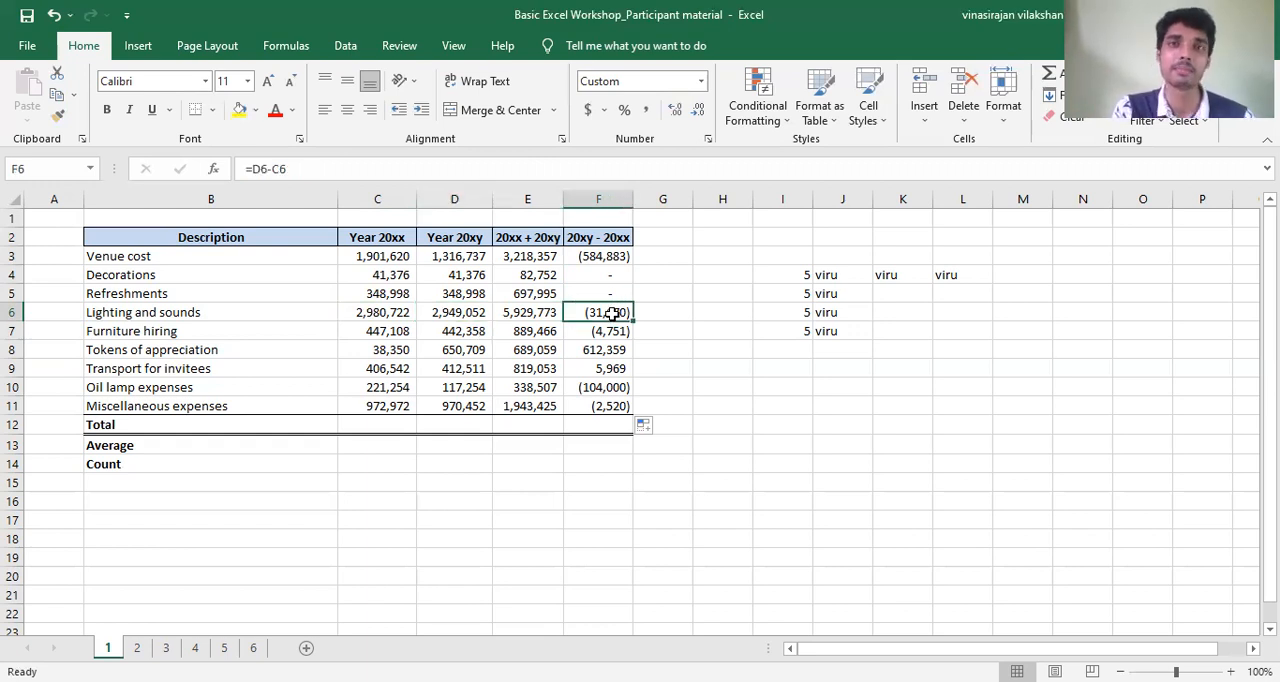
- Compare the Tokens of appreciation difference in F8 with its source values in C8 and D8
click(618, 349)
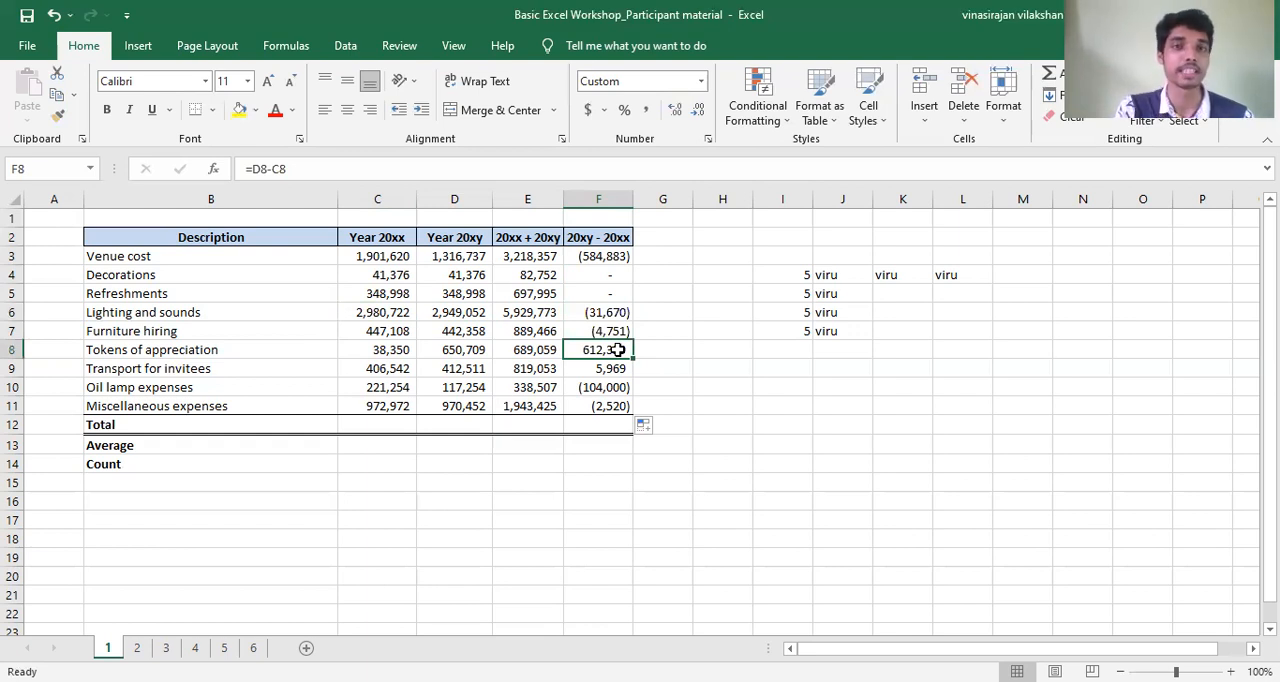
click(400, 351)
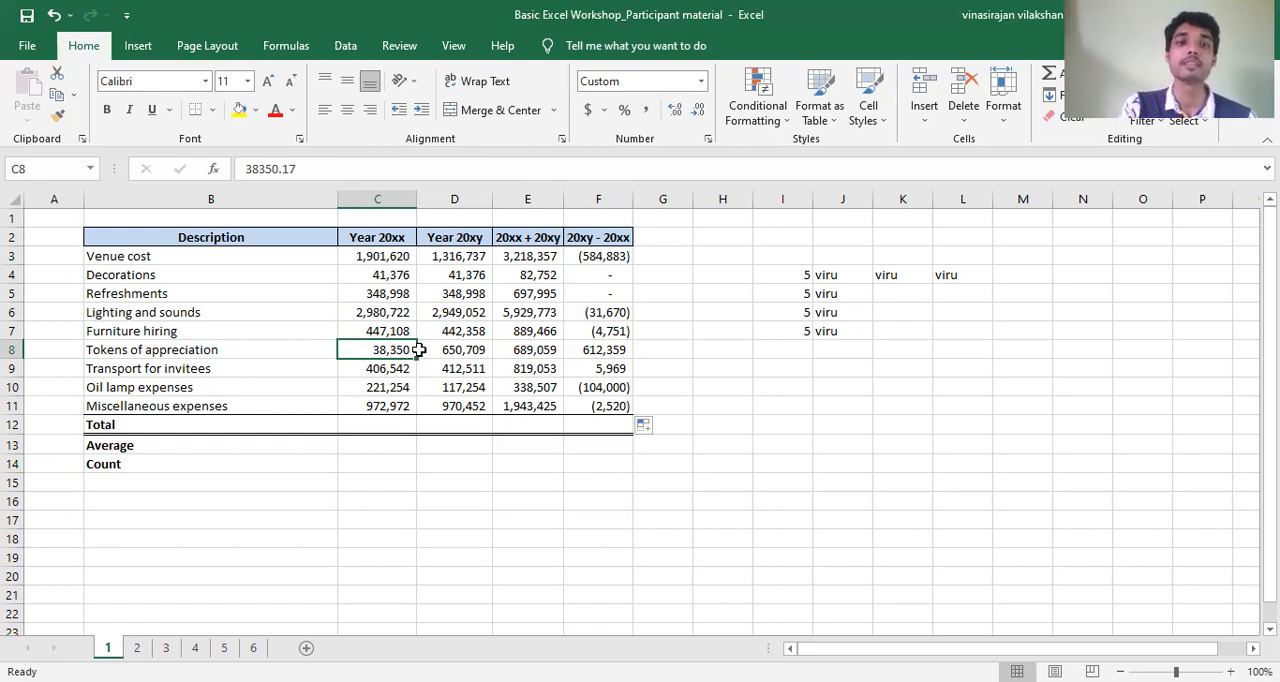
click(445, 350)
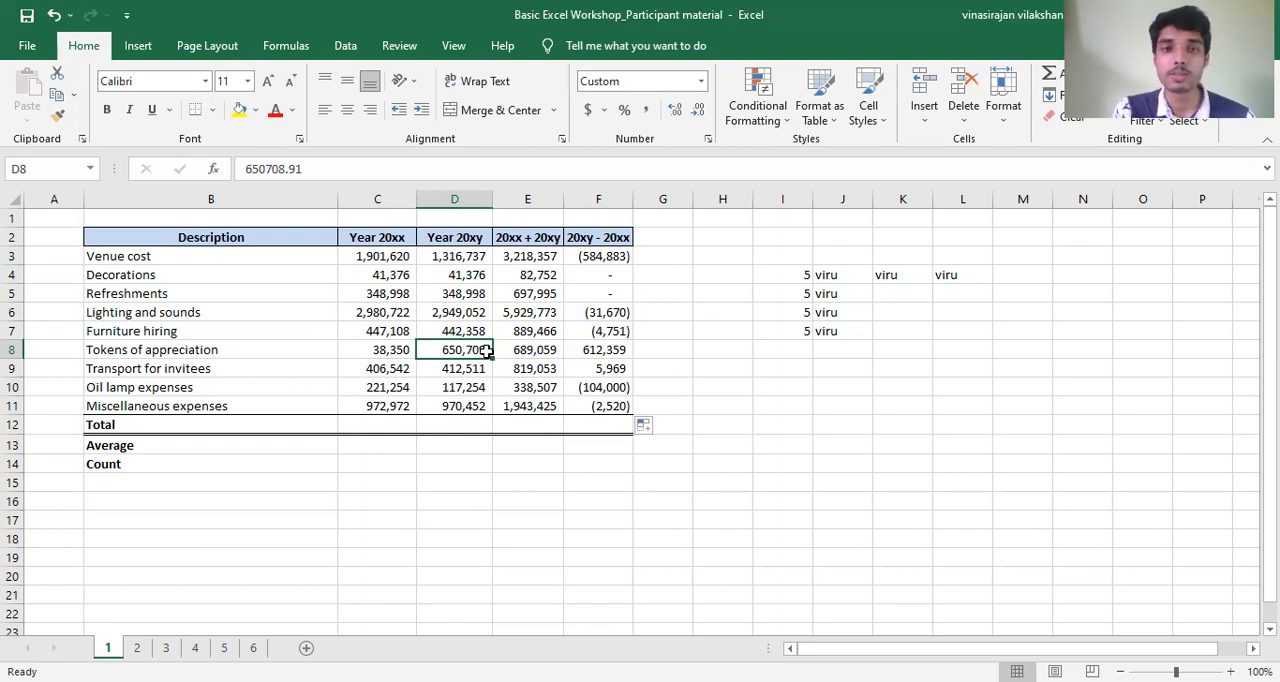
click(614, 349)
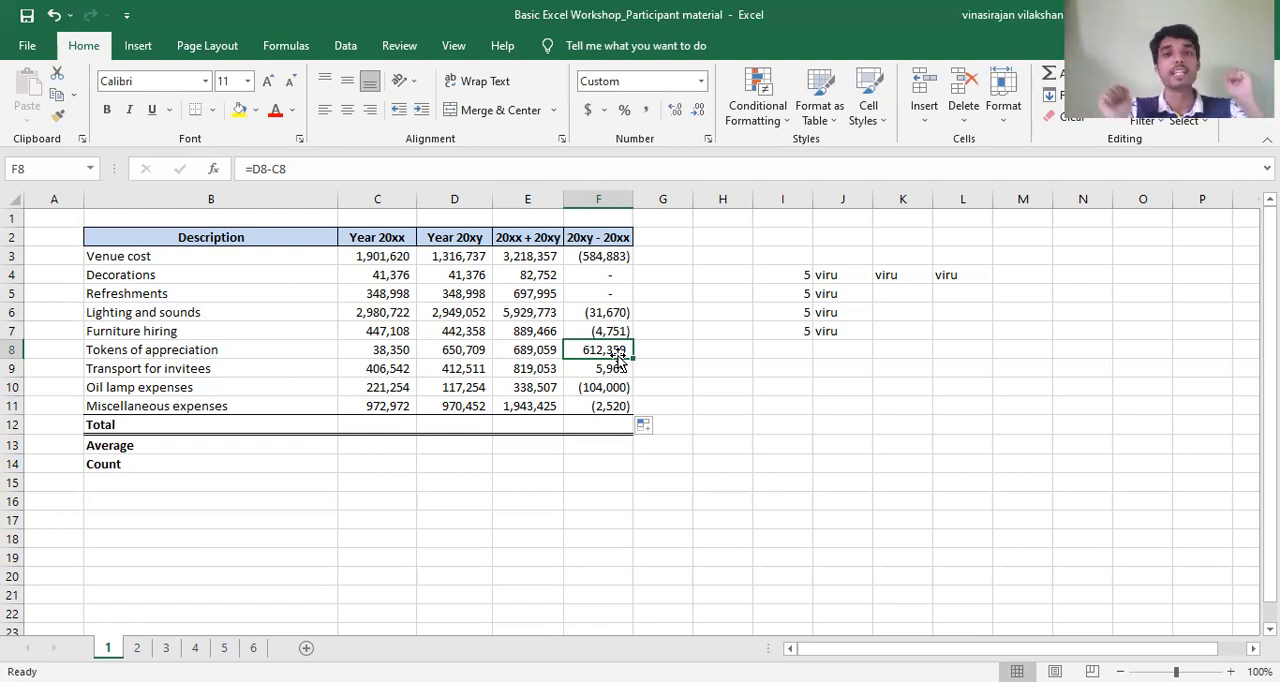
- Go through the copied difference formulas in column F cell by cell and examine how their row references change
key(Down)
key(Down)
key(Down)
key(Up)
key(Up)
key(Up)
key(Up)
key(Up)
key(Up)
key(Up)
key(Up)
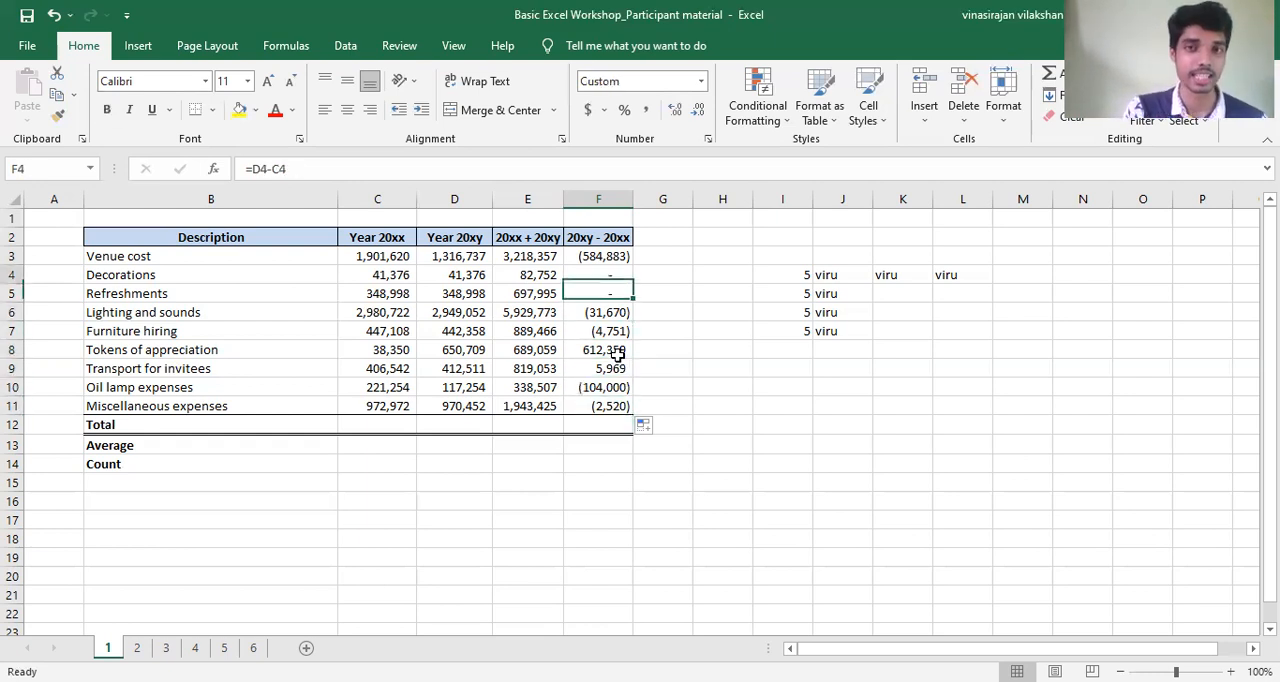
key(Down)
key(Down)
key(Down)
key(Down)
key(Down)
key(Down)
key(Down)
key(Down)
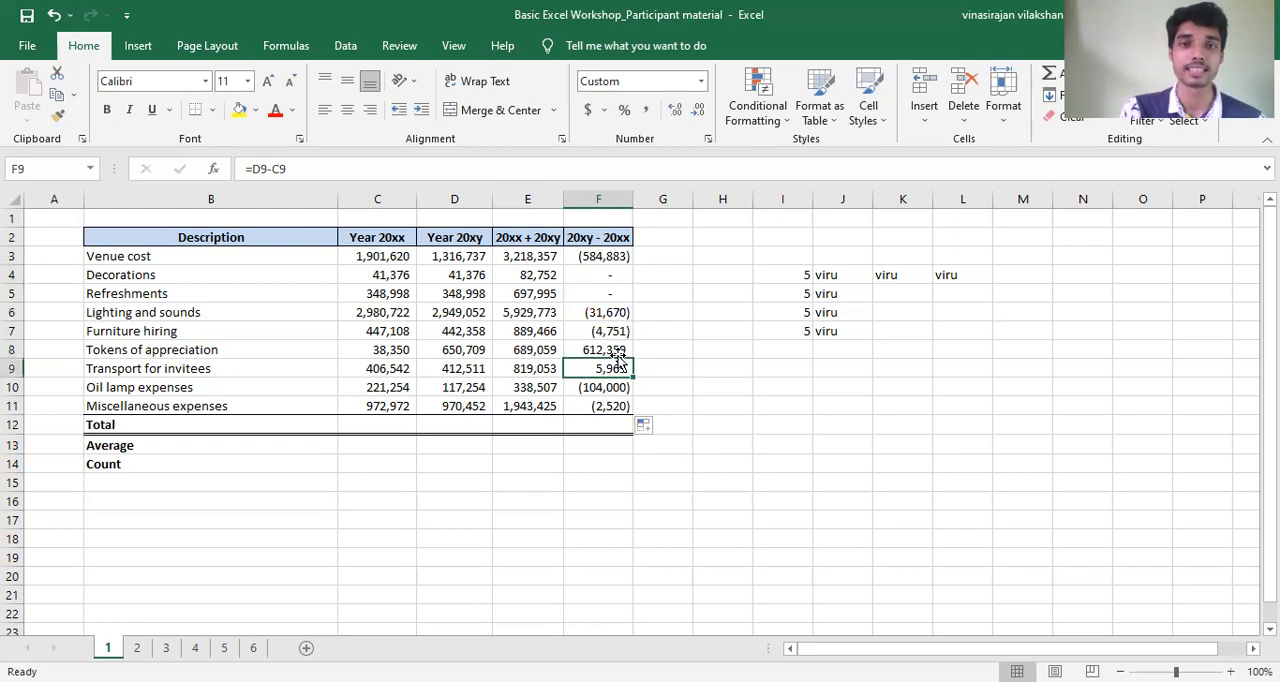
key(Up)
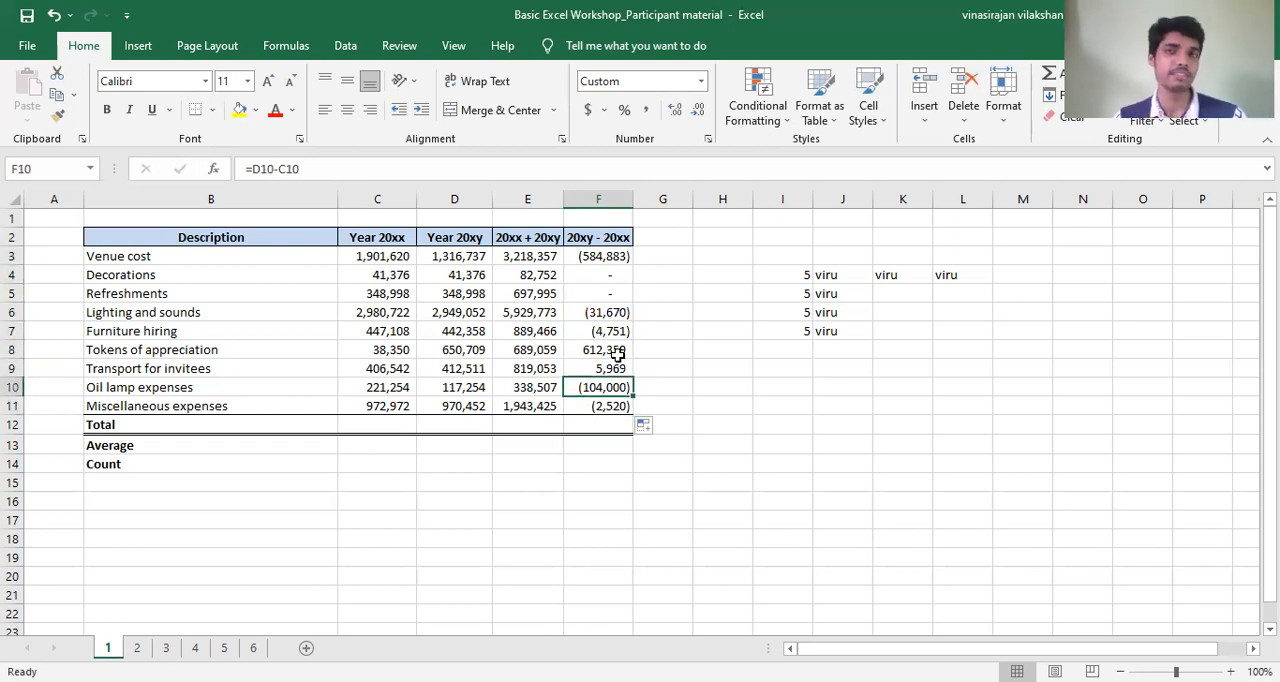